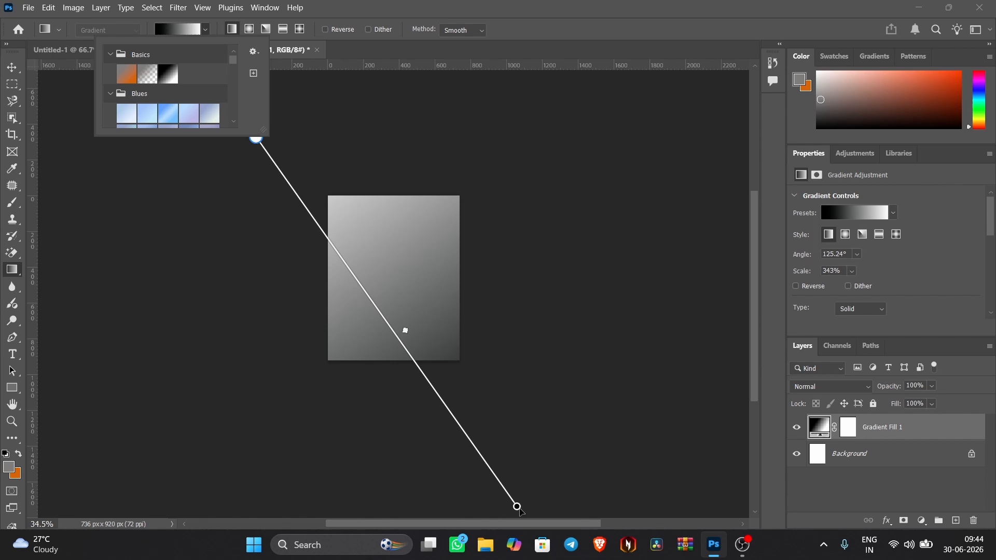
- Set the gradient's lower end stop to dark green, colour 08240a
{"action": "double_click", "coordinate": [518, 507]}
{"action": "left_click", "coordinate": [831, 261]}
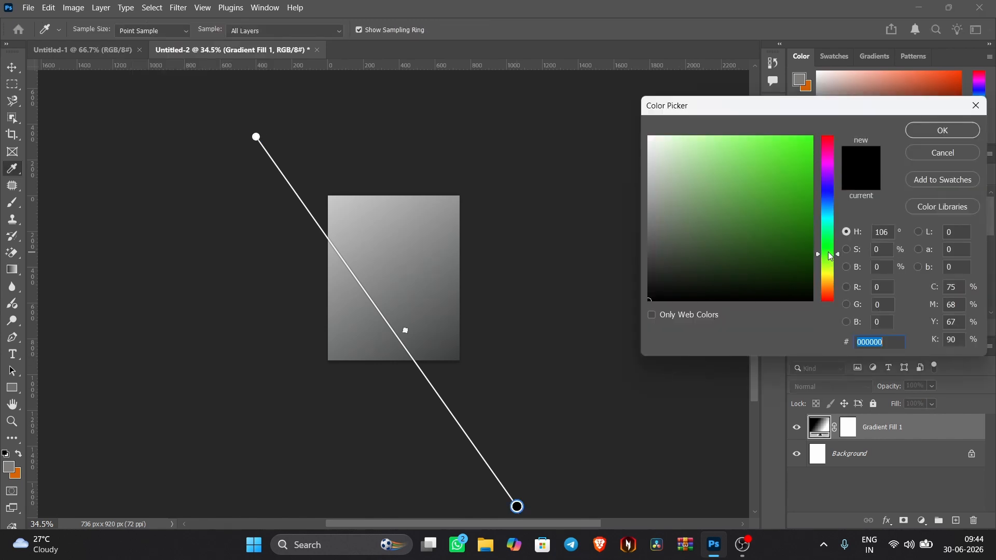
{"action": "left_click_drag", "start_coordinate": [831, 257], "coordinate": [832, 249]}
{"action": "mouse_move", "coordinate": [804, 262]}
{"action": "left_mouse_down"}
{"action": "mouse_move", "coordinate": [812, 271]}
{"action": "mouse_move", "coordinate": [830, 251]}
{"action": "left_mouse_up"}
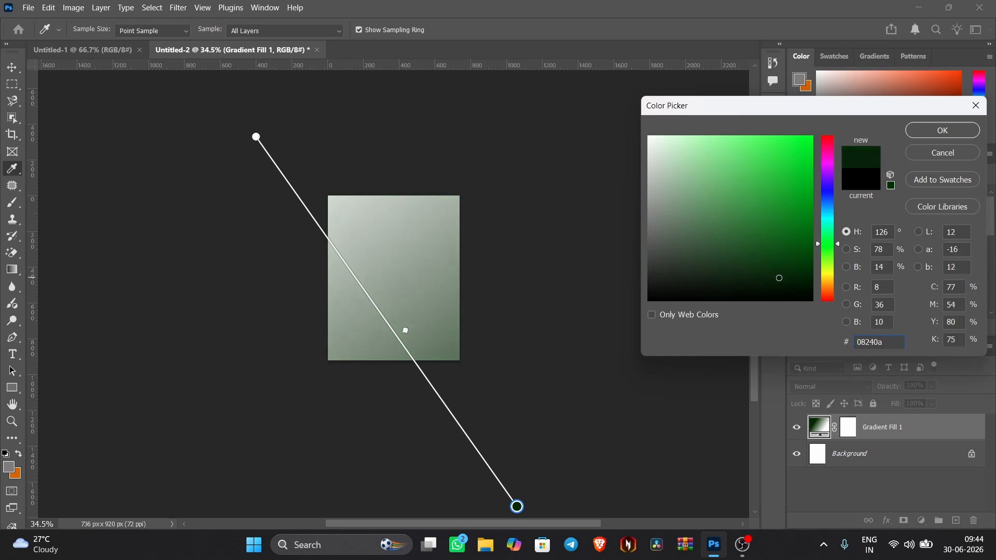
{"action": "left_click", "coordinate": [940, 131]}
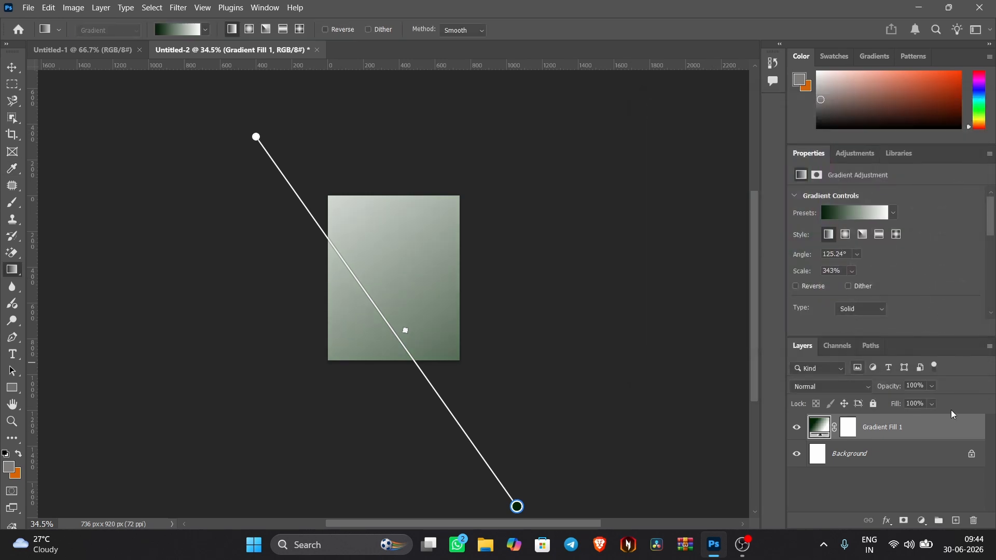
- Recolour the gradient's white start stop to deep green 014727
{"action": "double_click", "coordinate": [256, 137]}
{"action": "left_click", "coordinate": [832, 252]}
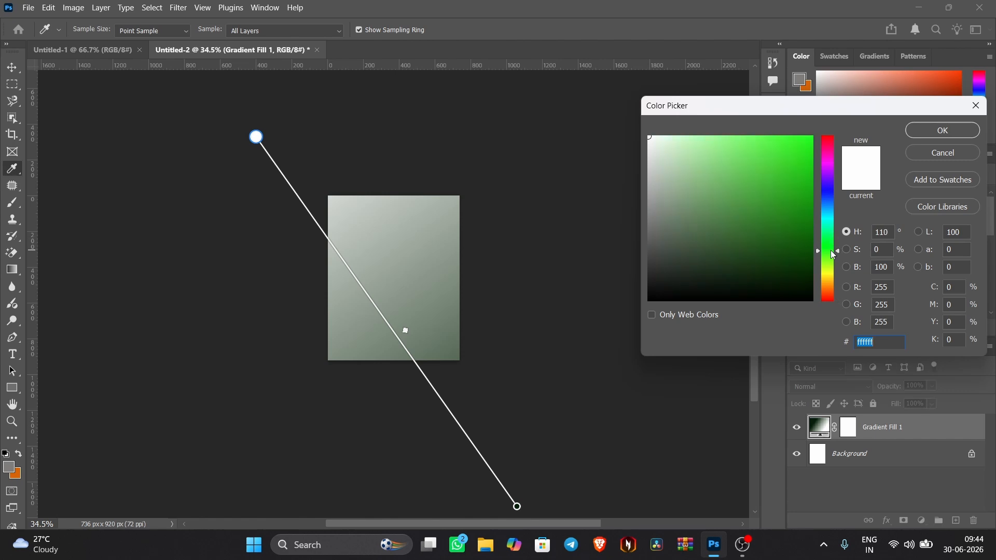
{"action": "left_click_drag", "start_coordinate": [793, 224], "coordinate": [817, 232]}
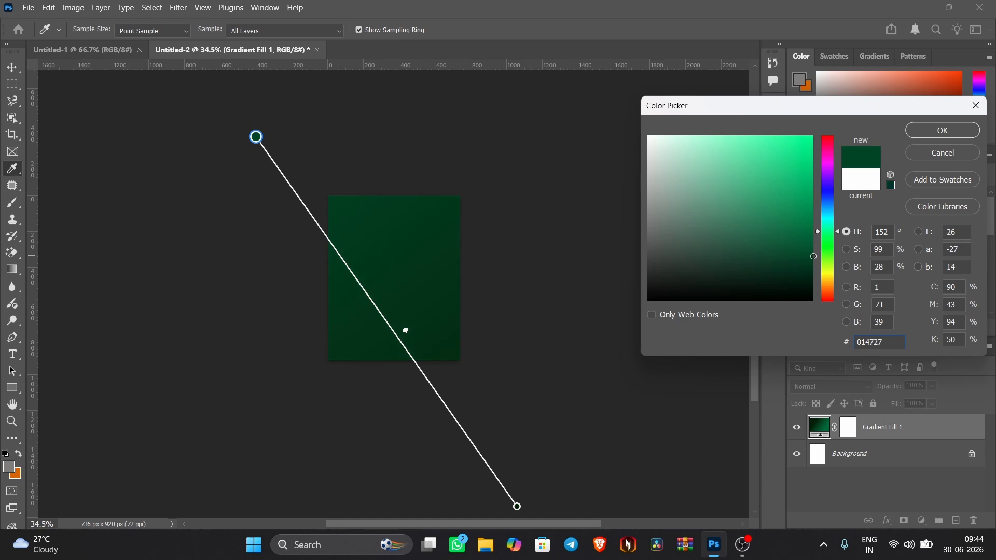
{"action": "key", "text": "Return"}
- Set the gradient's lower end stop to near-black green 020c04, and finish editing the gradient
{"action": "double_click", "coordinate": [517, 507]}
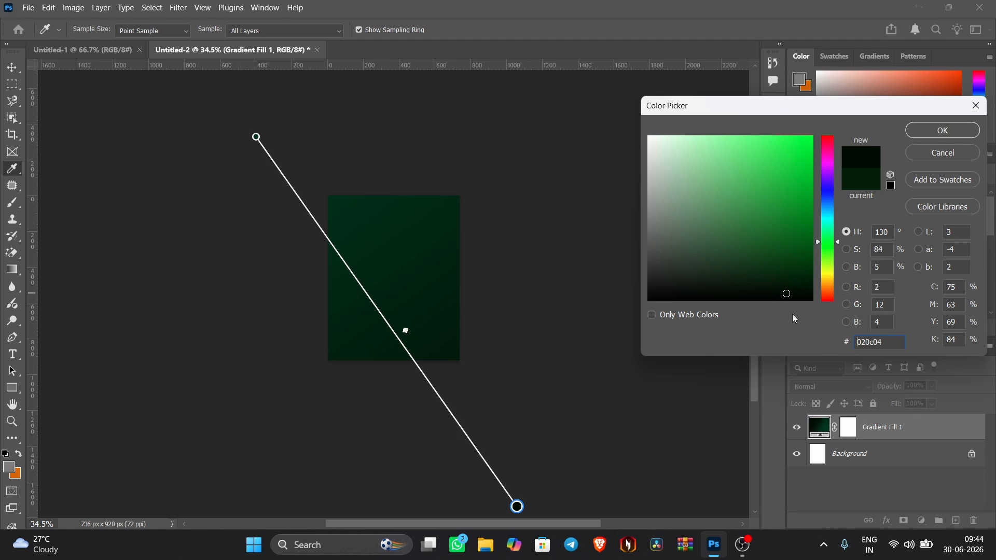
{"action": "left_click", "coordinate": [943, 130]}
{"action": "key", "text": "v"}
{"action": "key", "text": "ctrl+0"}
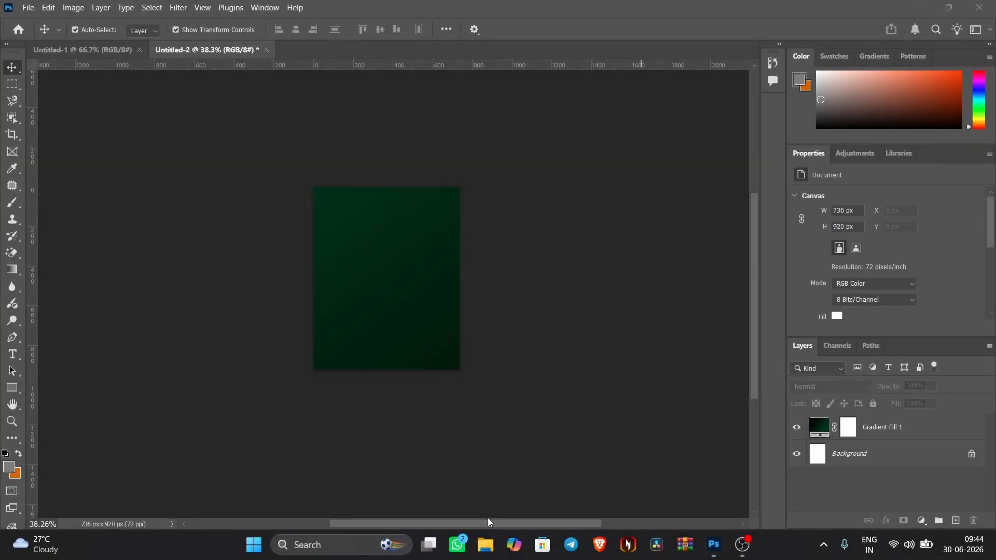
- Switch to File Explorer, open the Creative poster folder on drive D, and show its files in the Content view
{"action": "left_click", "coordinate": [485, 544]}
{"action": "left_click", "coordinate": [58, 393]}
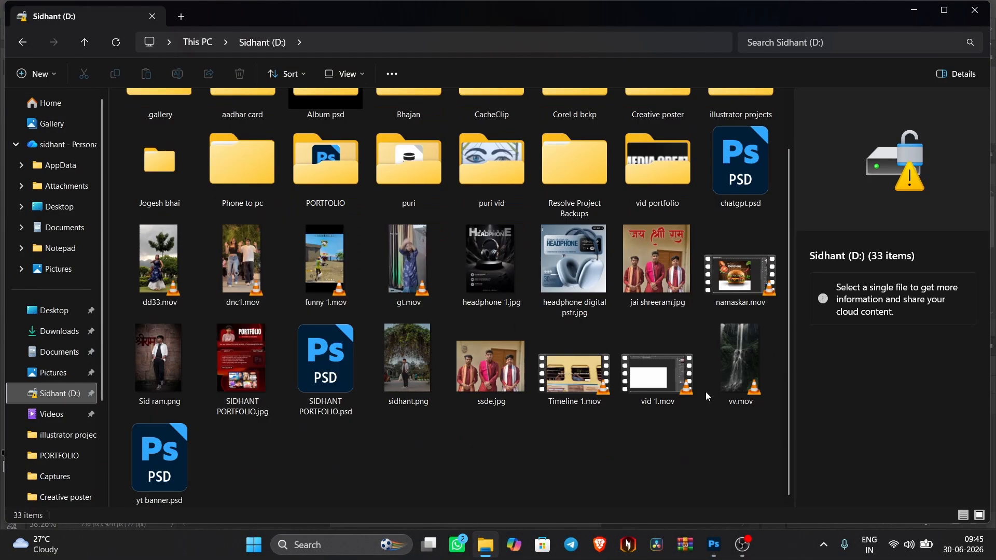
{"action": "double_click", "coordinate": [658, 155]}
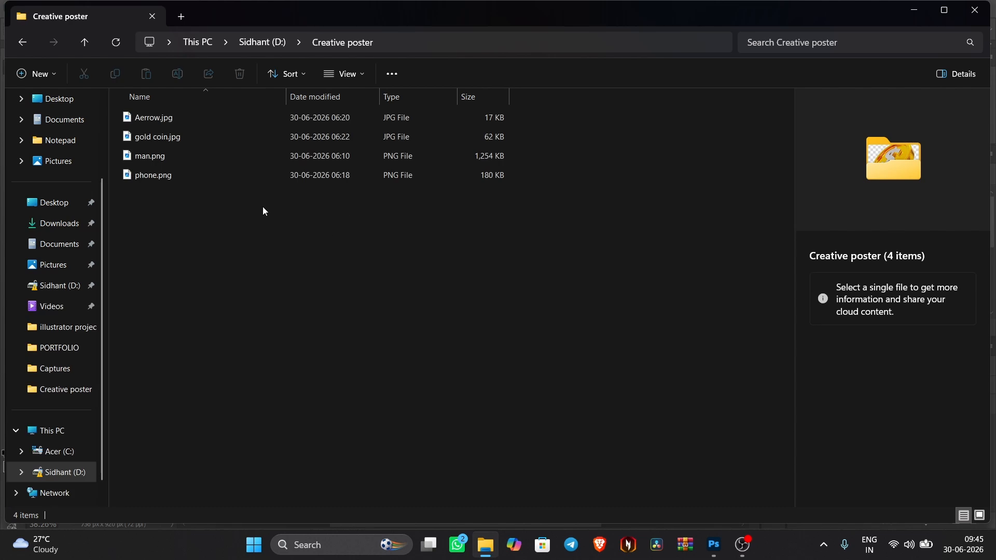
{"action": "key", "text": "ctrl+a"}
{"action": "key", "text": "ctrl+shift+6"}
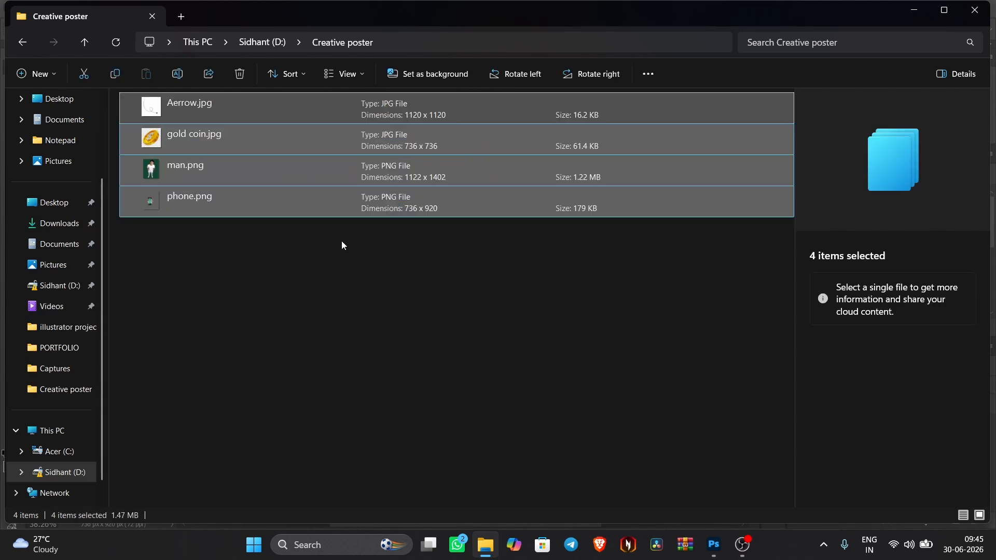
{"action": "left_click", "coordinate": [341, 241]}
- Place man.png in the poster document, scale it to 53.31%, and shift it to the canvas's right edge at X 436.93 px
{"action": "left_click", "coordinate": [248, 195]}
{"action": "left_click", "coordinate": [218, 171], "text": "ctrl"}
{"action": "left_click", "coordinate": [409, 169]}
{"action": "left_click_drag", "start_coordinate": [409, 169], "coordinate": [405, 257]}
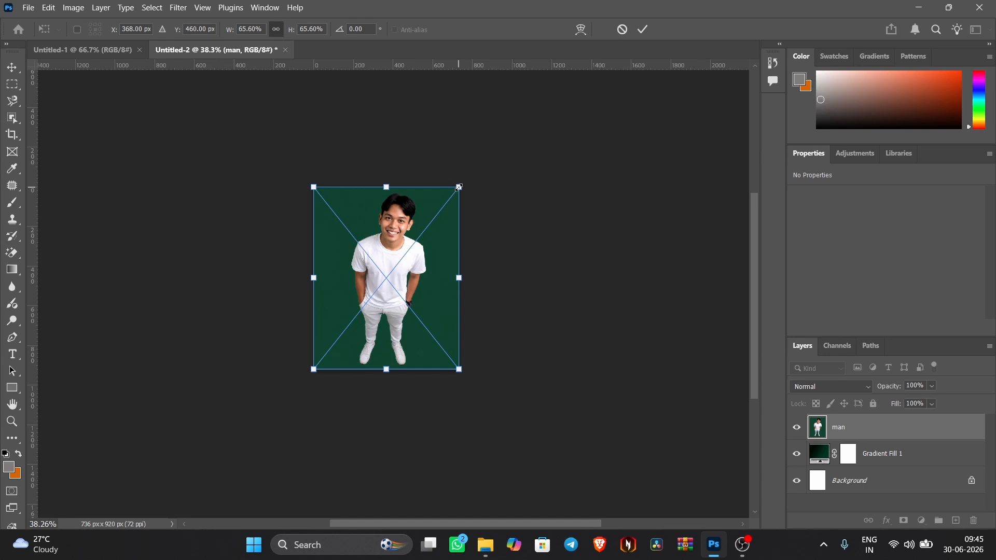
{"action": "left_click_drag", "start_coordinate": [459, 187], "coordinate": [445, 204]}
{"action": "left_click_drag", "start_coordinate": [386, 279], "coordinate": [399, 279]}
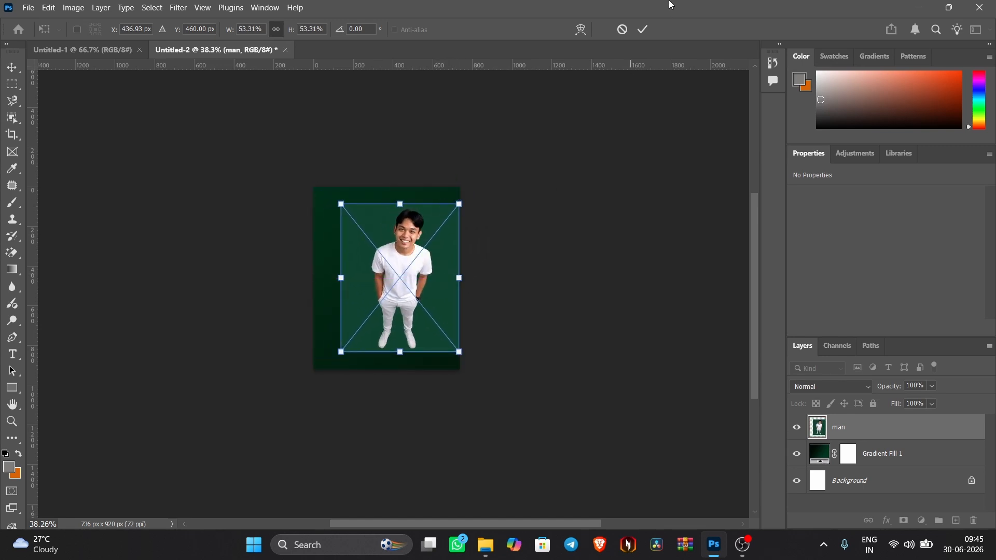
{"action": "left_click", "coordinate": [643, 29]}
- Rasterize the man layer
{"action": "key", "text": "ctrl+0"}
{"action": "left_click", "coordinate": [896, 428], "text": "ctrl"}
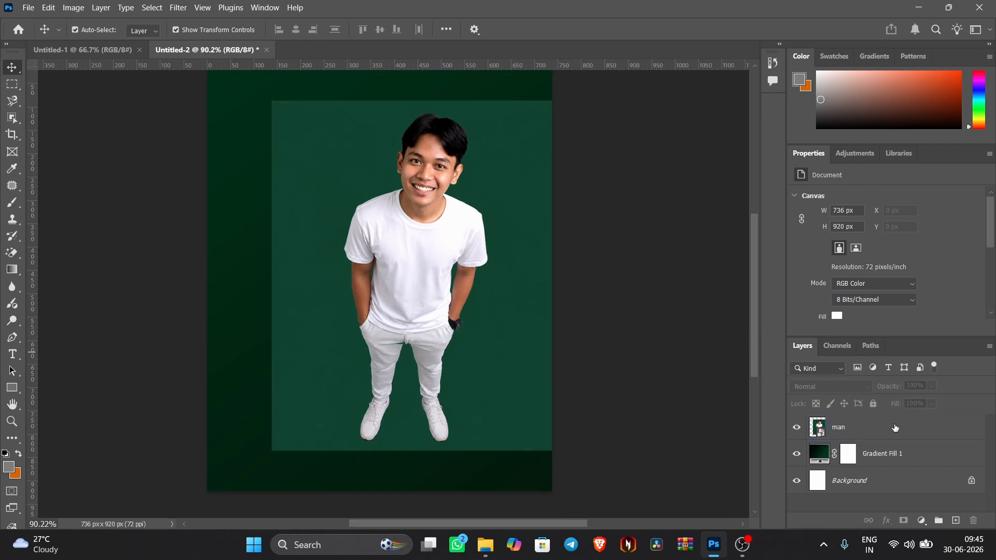
{"action": "right_click", "coordinate": [895, 428]}
{"action": "left_click", "coordinate": [836, 381]}
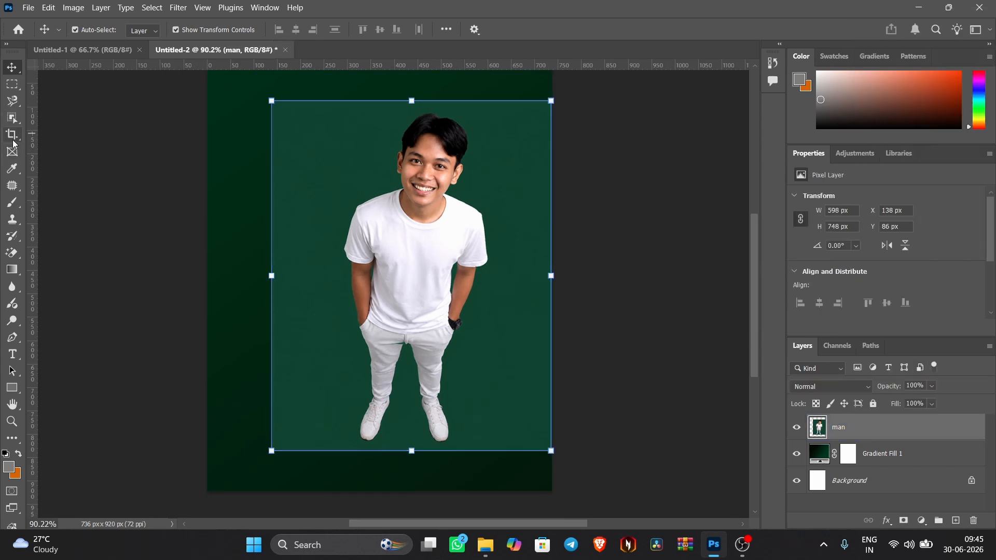
- Select the man with the Object Selection tool, invert the selection, and delete the green background around him
{"action": "left_click", "coordinate": [13, 118]}
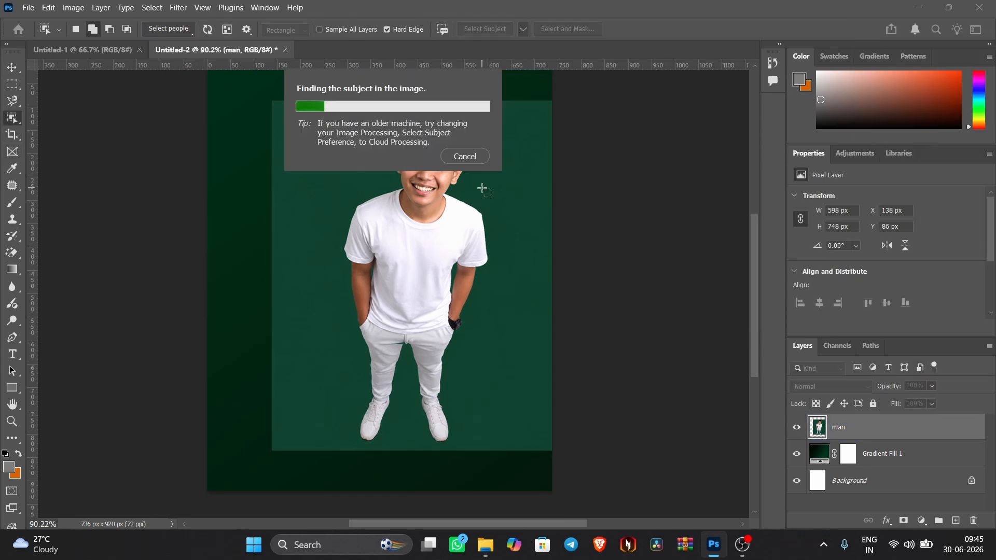
{"action": "key", "text": "ctrl+shift+i"}
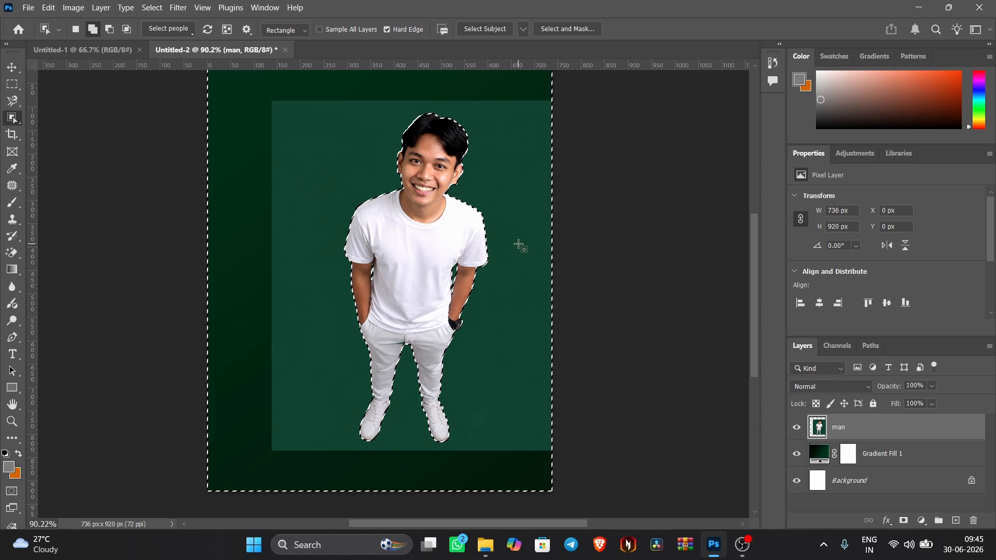
{"action": "key", "text": "Delete"}
{"action": "key", "text": "ctrl+d"}
{"action": "key", "text": "v"}
{"action": "scroll", "coordinate": [474, 165], "scroll_direction": "down", "scroll_amount": 3}
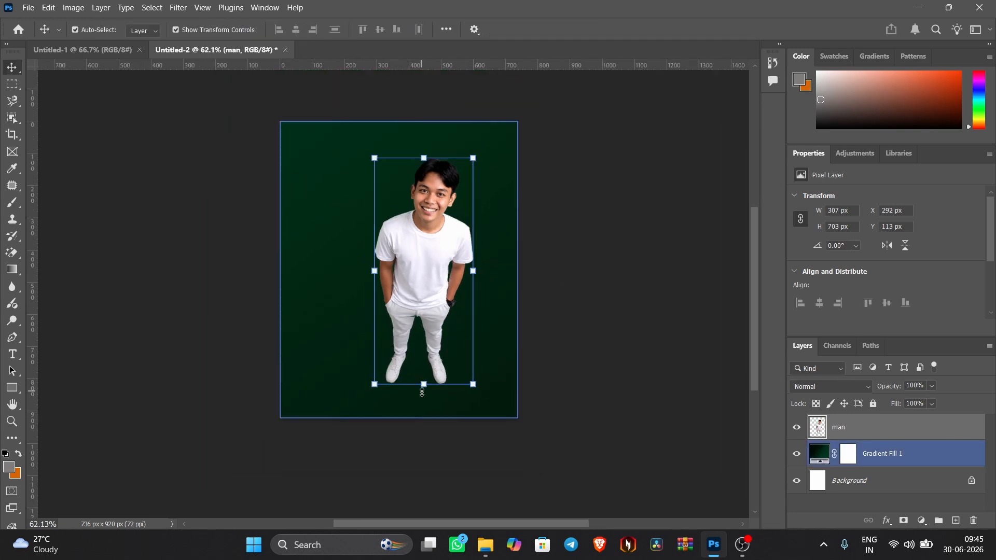
- Shorten the man's legs by pulling his feet upward with Puppet Warp, and move him lower and further right on the poster
{"action": "left_click", "coordinate": [596, 355]}
{"action": "left_click", "coordinate": [433, 357]}
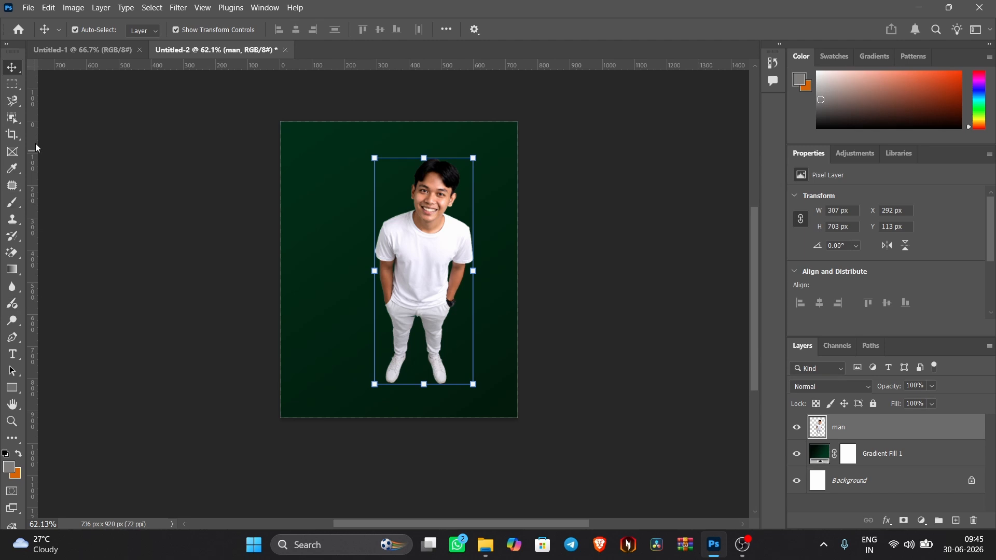
{"action": "left_click", "coordinate": [73, 8]}
{"action": "left_click", "coordinate": [72, 7]}
{"action": "left_click", "coordinate": [52, 6]}
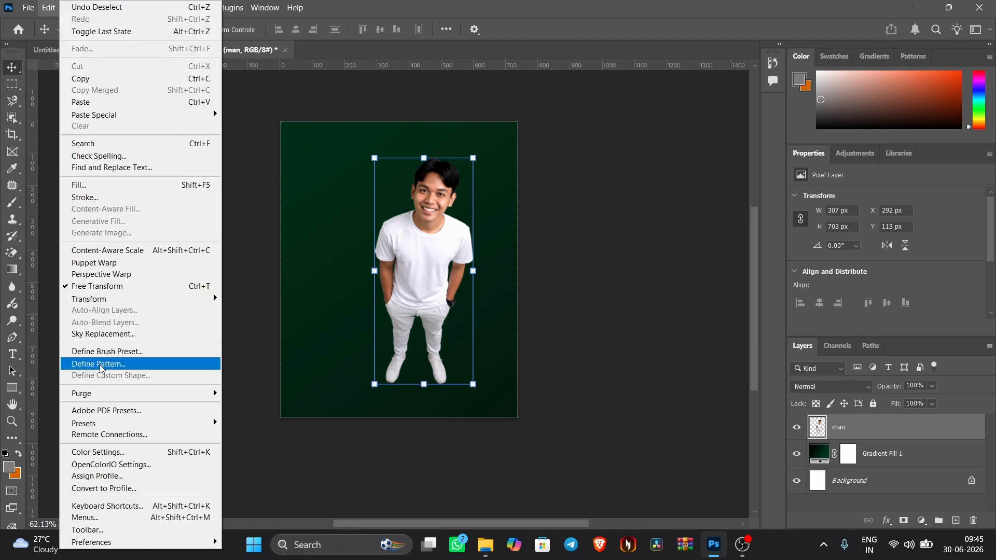
{"action": "left_click", "coordinate": [109, 264]}
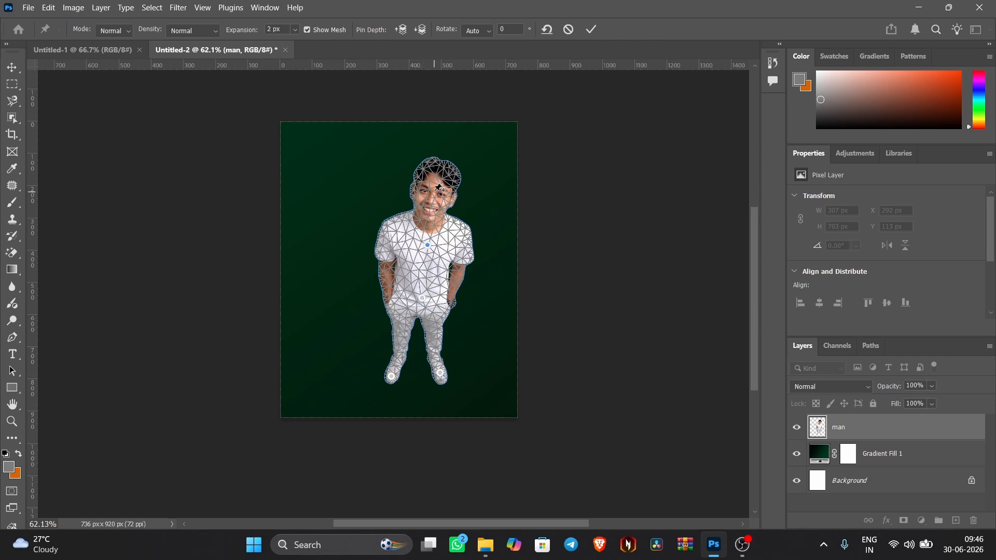
{"action": "left_click_drag", "start_coordinate": [393, 380], "coordinate": [398, 366]}
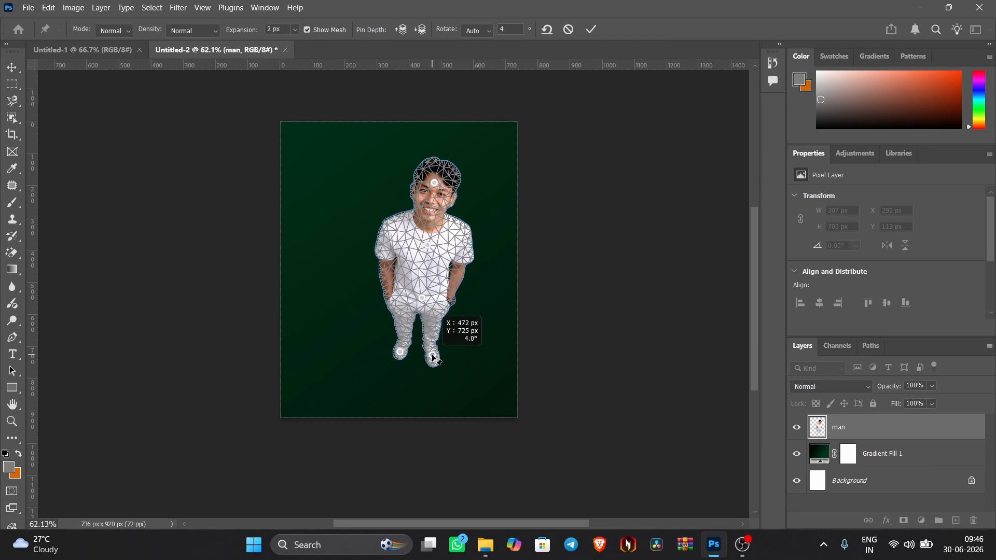
{"action": "left_click", "coordinate": [589, 34]}
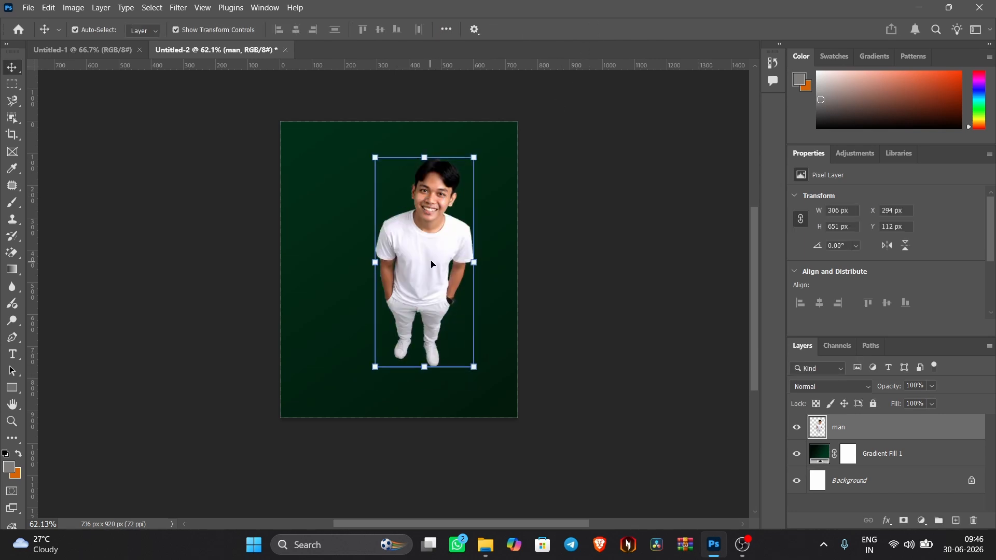
{"action": "left_click_drag", "start_coordinate": [442, 254], "coordinate": [454, 285]}
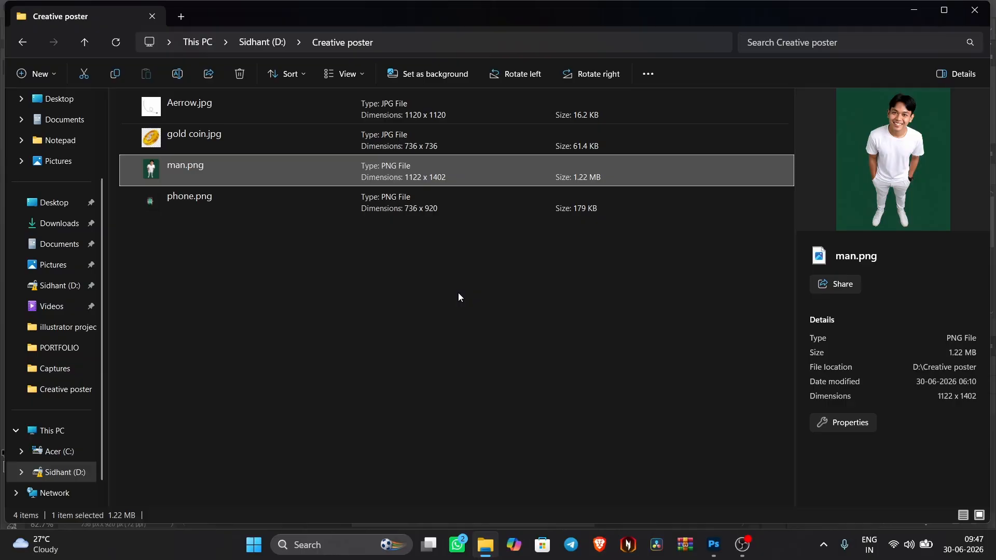
- Place phone.png in front of the man, scaled to 67.15%, moved down to Y 490.22 px and rotated -6.51°
{"action": "left_click_drag", "start_coordinate": [328, 214], "coordinate": [389, 300]}
{"action": "left_click_drag", "start_coordinate": [524, 82], "coordinate": [495, 166]}
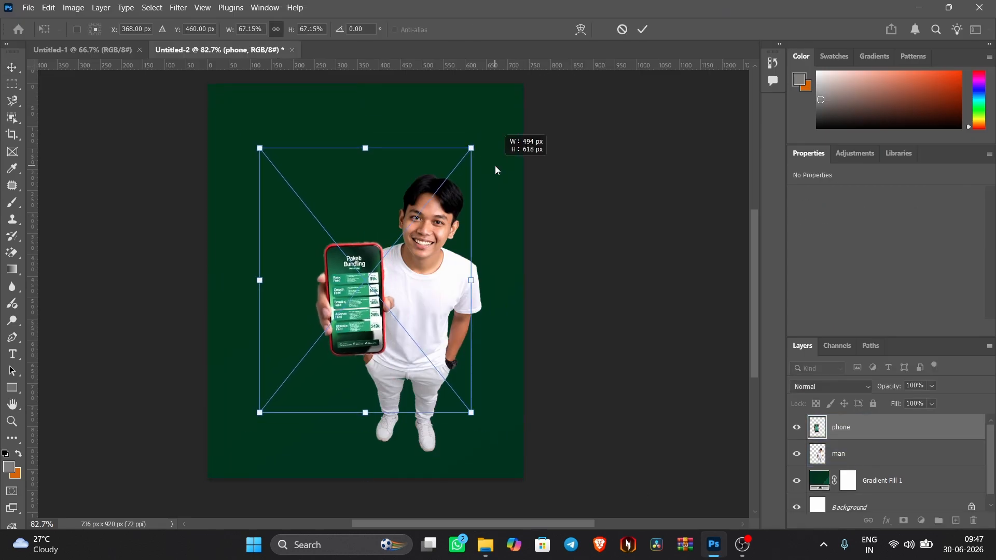
{"action": "left_click_drag", "start_coordinate": [372, 303], "coordinate": [371, 321]}
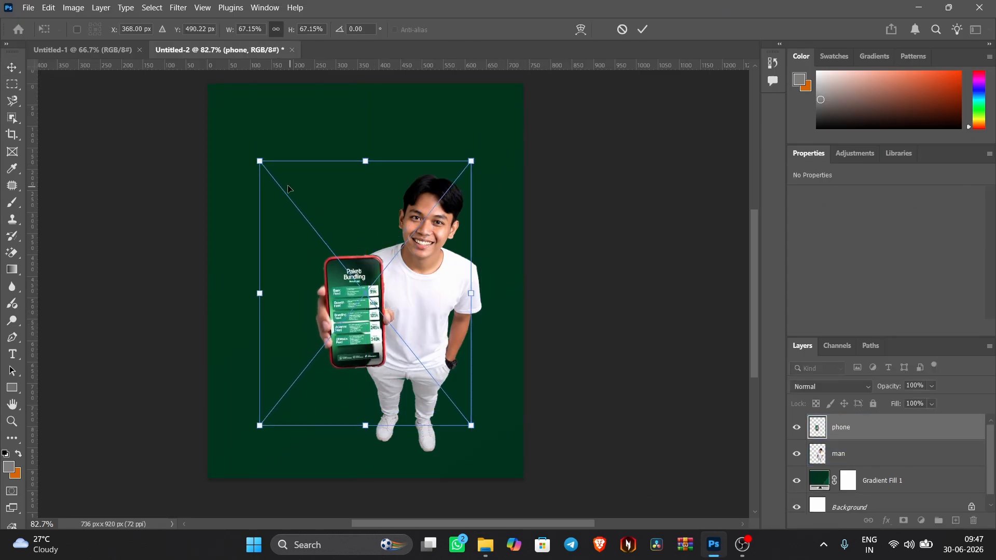
{"action": "left_click_drag", "start_coordinate": [248, 155], "coordinate": [238, 174]}
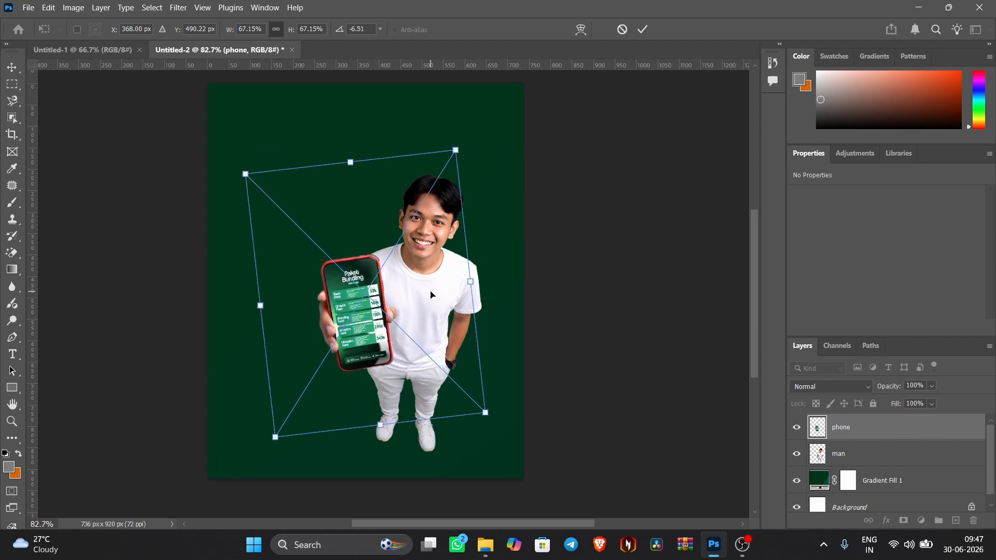
{"action": "left_click", "coordinate": [643, 30]}
- Enlarge the phone to 88.16%, rotate it to -6.04°, and reposition it over the man's arm
{"action": "scroll", "coordinate": [410, 244], "scroll_direction": "up", "scroll_amount": 2}
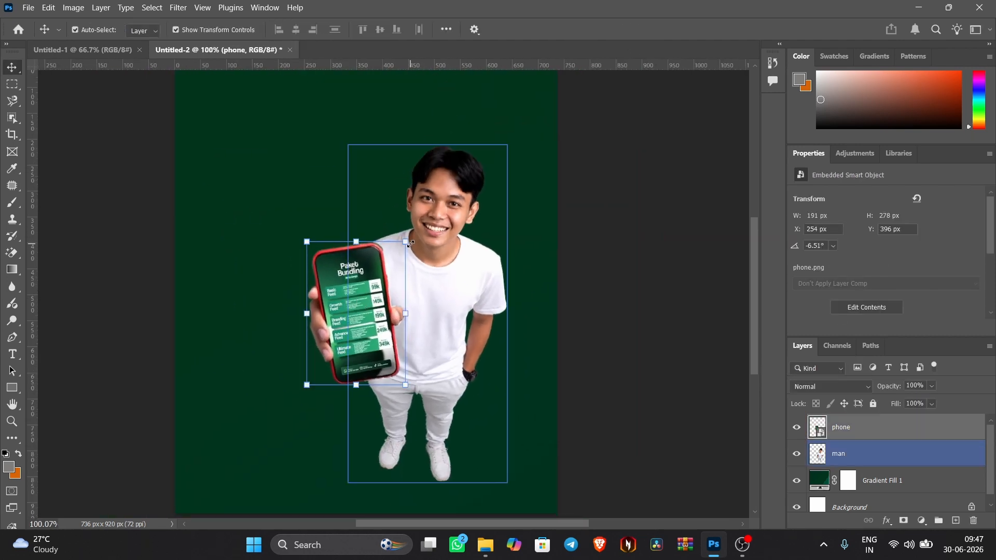
{"action": "key", "text": "ctrl+t"}
{"action": "left_click_drag", "start_coordinate": [473, 112], "coordinate": [481, 106]}
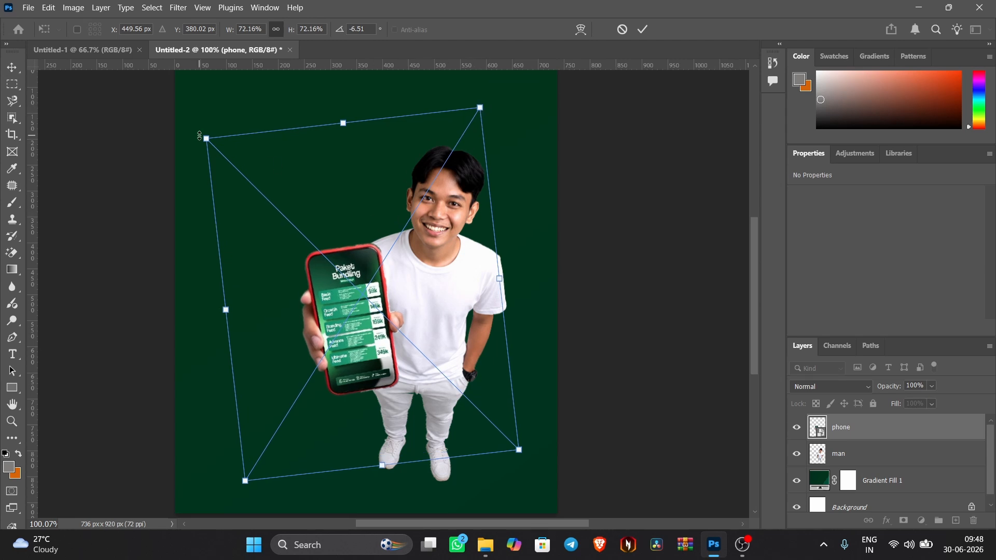
{"action": "mouse_move", "coordinate": [198, 136]}
{"action": "left_mouse_down"}
{"action": "mouse_move", "coordinate": [186, 135]}
{"action": "mouse_move", "coordinate": [190, 128]}
{"action": "left_mouse_up"}
{"action": "left_click_drag", "start_coordinate": [355, 300], "coordinate": [366, 292]}
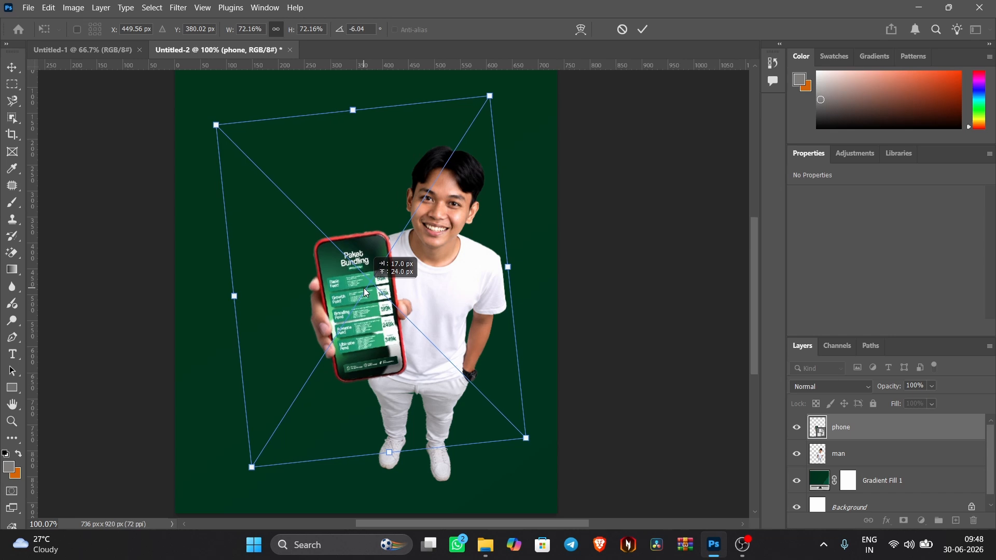
{"action": "key", "text": "super"}
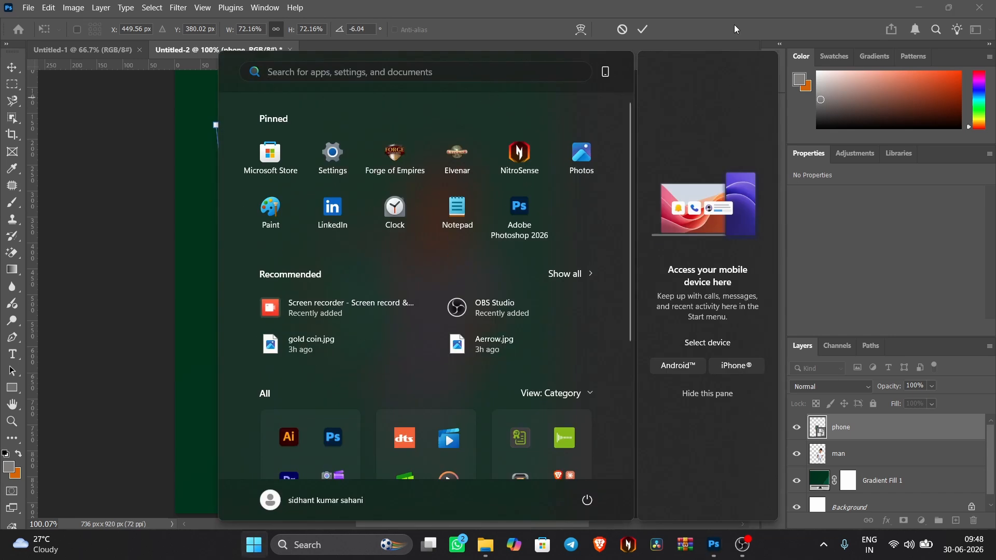
{"action": "key", "text": "super"}
{"action": "left_click_drag", "start_coordinate": [490, 97], "coordinate": [516, 56]}
{"action": "left_click_drag", "start_coordinate": [370, 305], "coordinate": [370, 322]}
{"action": "scroll", "coordinate": [369, 323], "scroll_direction": "down", "scroll_amount": 7}
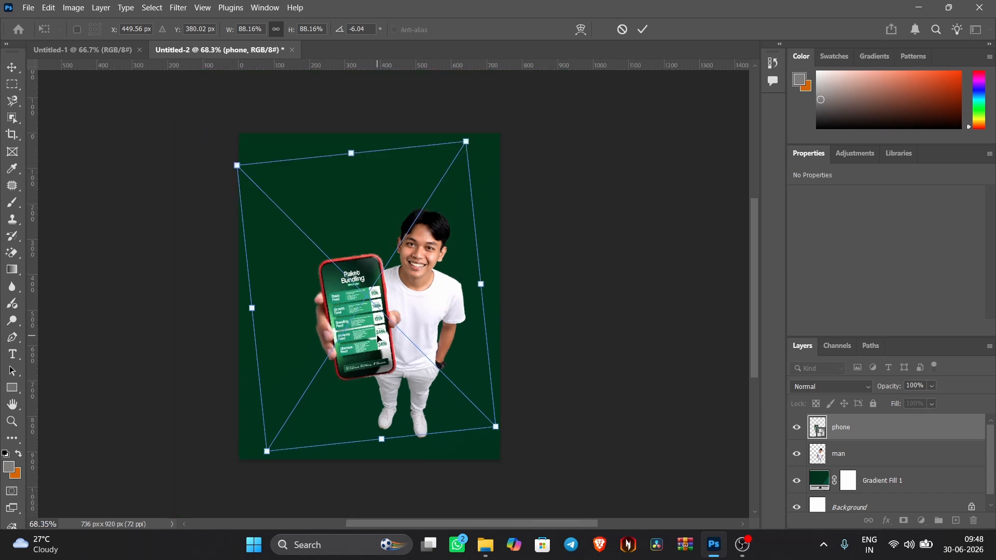
{"action": "left_click", "coordinate": [641, 30]}
{"action": "left_click", "coordinate": [483, 294]}
{"action": "scroll", "coordinate": [384, 284], "scroll_direction": "up", "scroll_amount": 19}
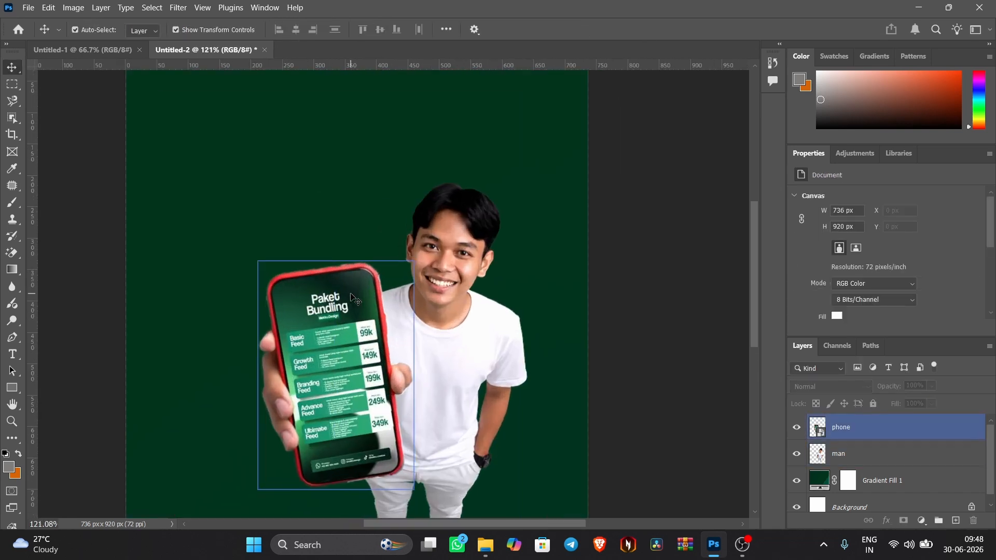
{"action": "scroll", "coordinate": [387, 306], "scroll_direction": "down", "scroll_amount": 13}
{"action": "scroll", "coordinate": [397, 323], "scroll_direction": "down", "scroll_amount": 4}
{"action": "scroll", "coordinate": [373, 384], "scroll_direction": "up", "scroll_amount": 11}
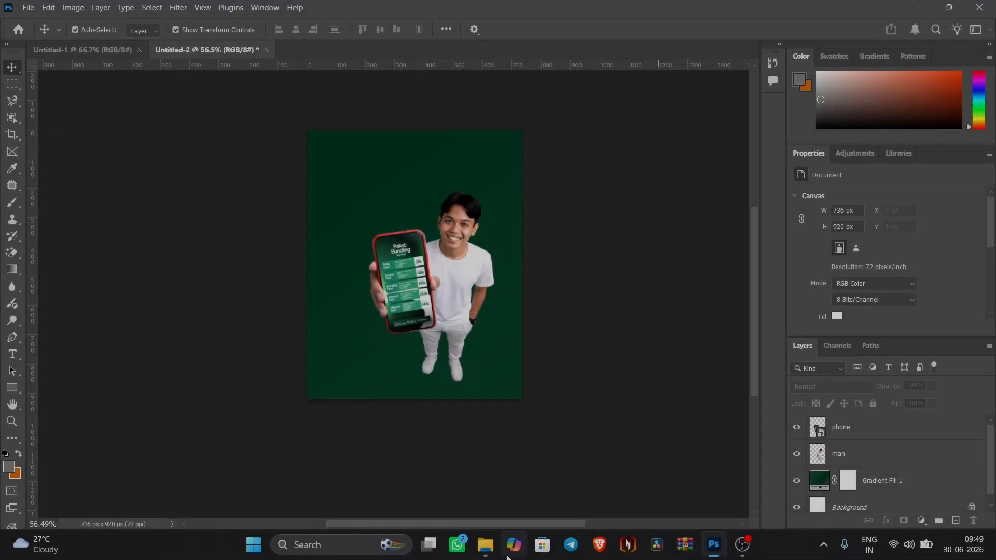
- Place gold coin.jpg on the poster, scaled to 42.79%
{"action": "key", "text": "alt+Tab"}
{"action": "left_click", "coordinate": [376, 222]}
{"action": "left_click_drag", "start_coordinate": [298, 139], "coordinate": [444, 350]}
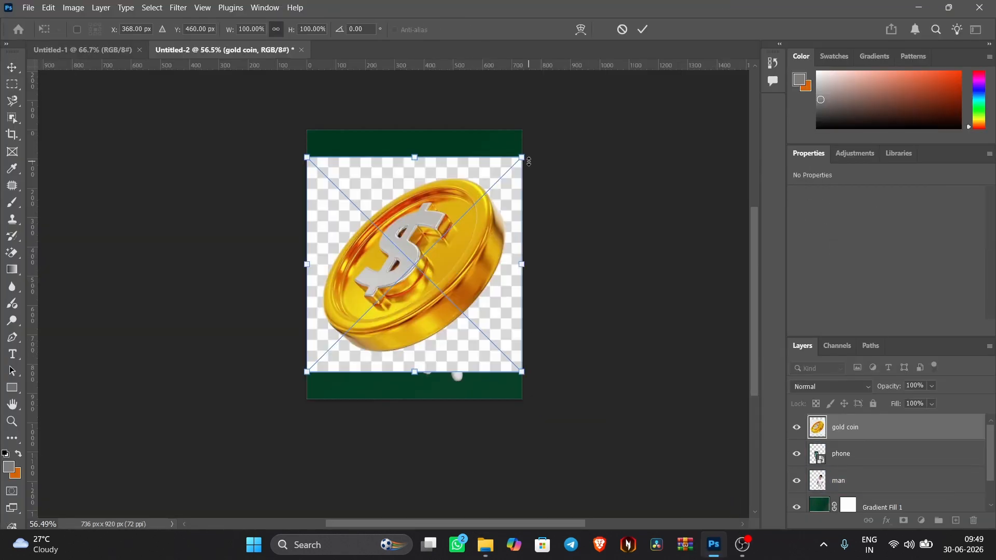
{"action": "left_click_drag", "start_coordinate": [522, 159], "coordinate": [469, 229]}
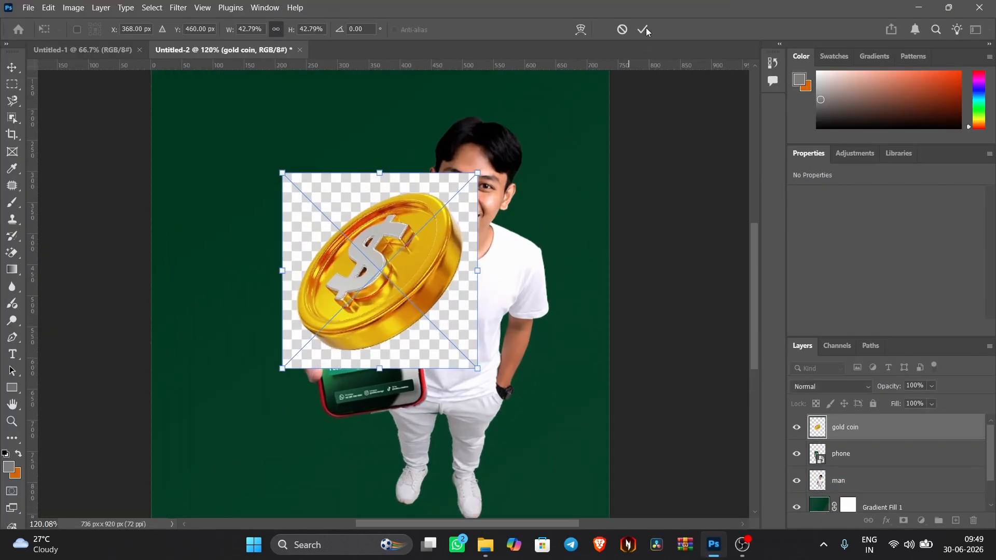
{"action": "left_click", "coordinate": [644, 30]}
- Select the coin with Select Subject, invert the selection, rasterize the coin layer and delete its checkered background
{"action": "left_click", "coordinate": [13, 117]}
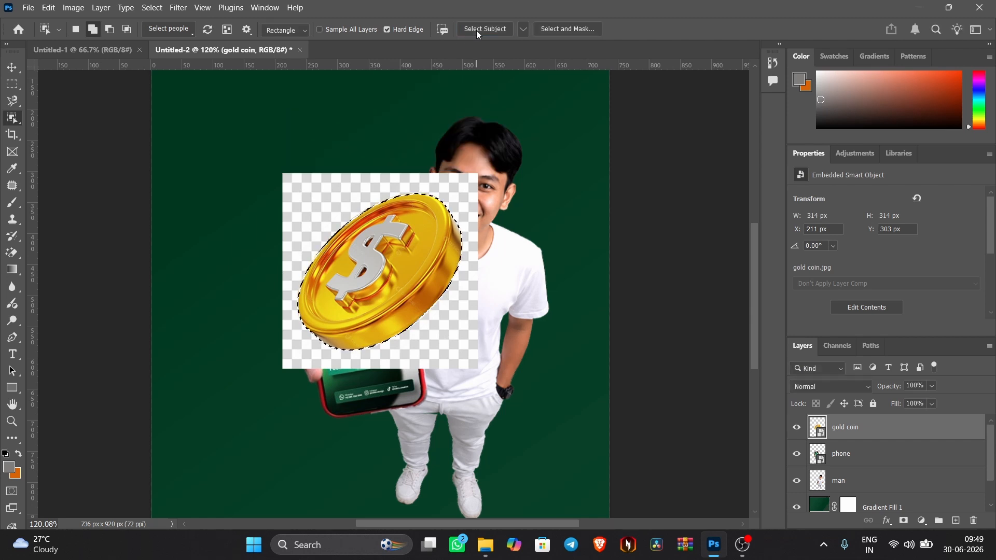
{"action": "key", "text": "ctrl+shift+i"}
{"action": "key", "text": "Delete"}
{"action": "left_click", "coordinate": [482, 213]}
{"action": "right_click", "coordinate": [901, 436]}
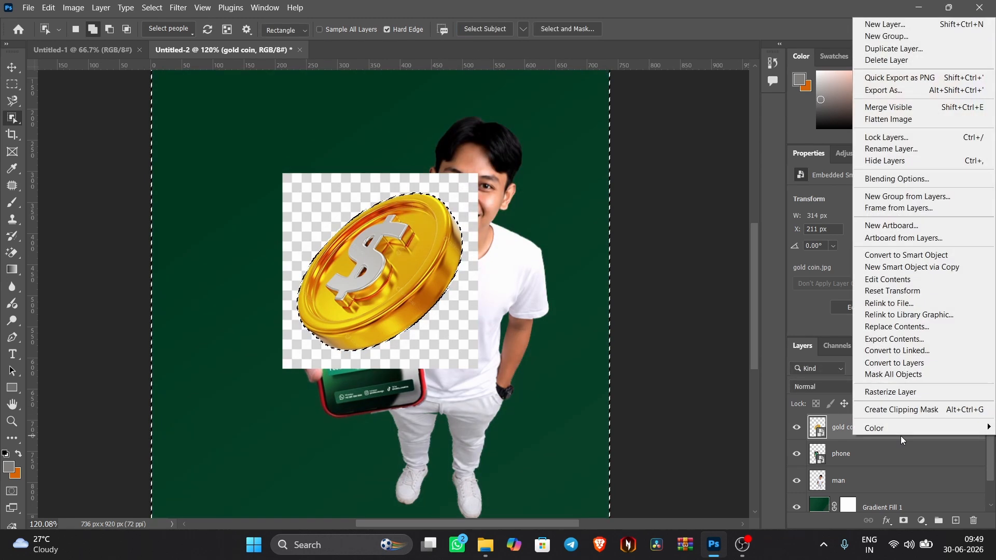
{"action": "left_click", "coordinate": [890, 392]}
{"action": "key", "text": "Delete"}
{"action": "key", "text": "ctrl+d"}
- Move the coin partly past the poster's left edge beside the phone and shrink it to about 215 × 206 px
{"action": "key", "text": "v"}
{"action": "scroll", "coordinate": [387, 280], "scroll_direction": "down", "scroll_amount": 2}
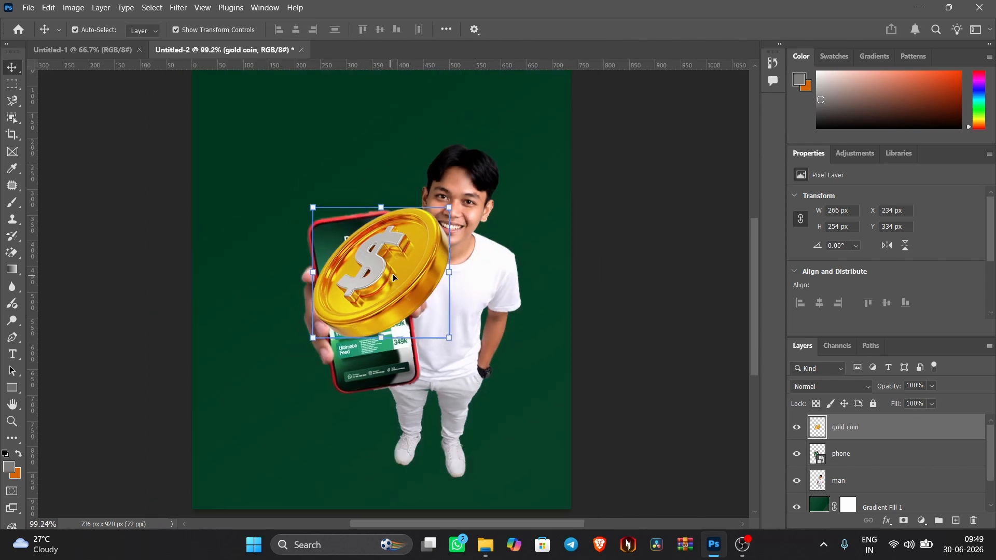
{"action": "scroll", "coordinate": [393, 277], "scroll_direction": "down", "scroll_amount": 2}
{"action": "left_click_drag", "start_coordinate": [393, 278], "coordinate": [292, 216]}
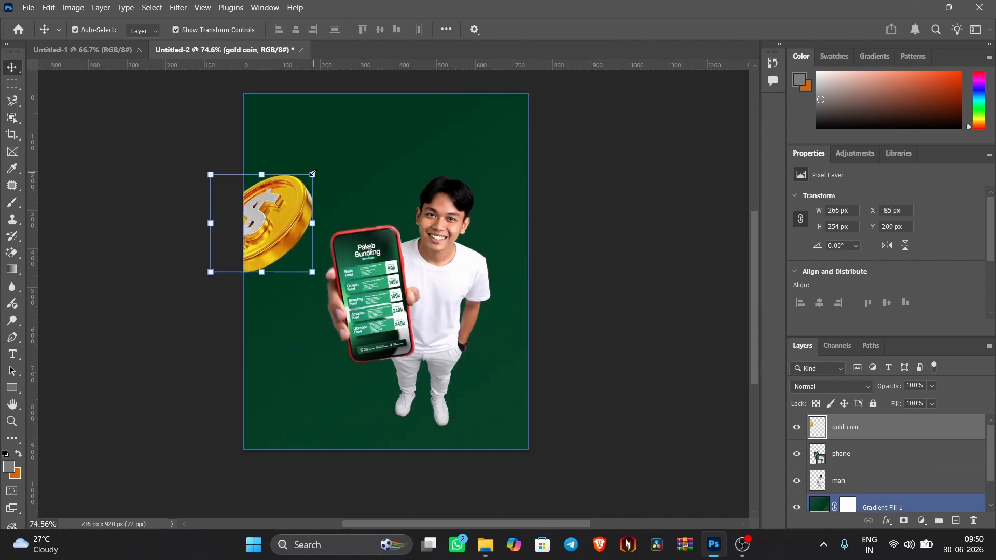
{"action": "left_click_drag", "start_coordinate": [313, 174], "coordinate": [292, 193]}
{"action": "left_click", "coordinate": [644, 29]}
- Duplicate the coin to the poster's upper-right corner, rotated and partly past the right edge at about X 632, Y 23 px
{"action": "left_click_drag", "start_coordinate": [273, 228], "coordinate": [498, 141]}
{"action": "key", "text": "ctrl+t"}
{"action": "left_click_drag", "start_coordinate": [435, 99], "coordinate": [437, 191]}
{"action": "left_click_drag", "start_coordinate": [500, 139], "coordinate": [539, 139]}
{"action": "left_click", "coordinate": [644, 29]}
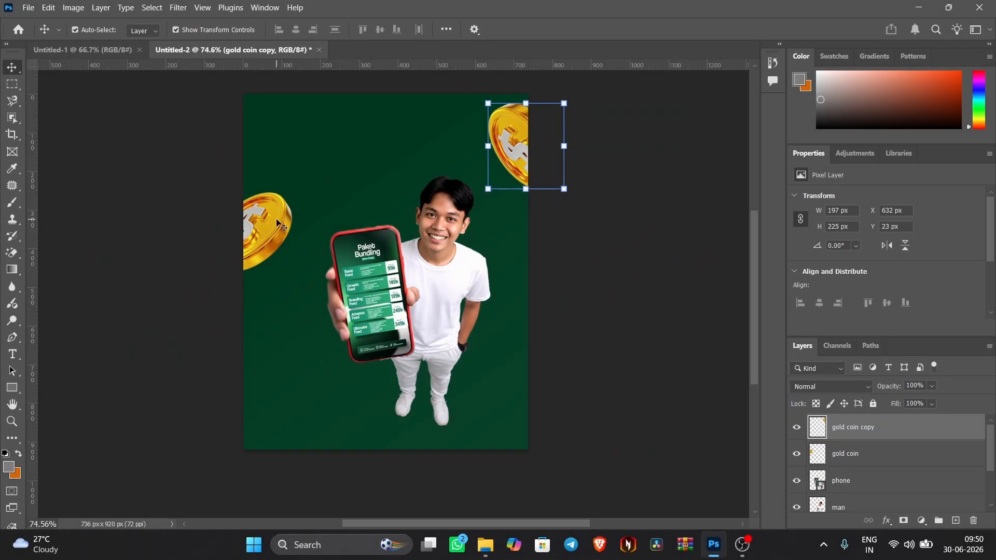
- Apply a Gaussian Blur to the coin at the poster's left edge
{"action": "left_click", "coordinate": [280, 224]}
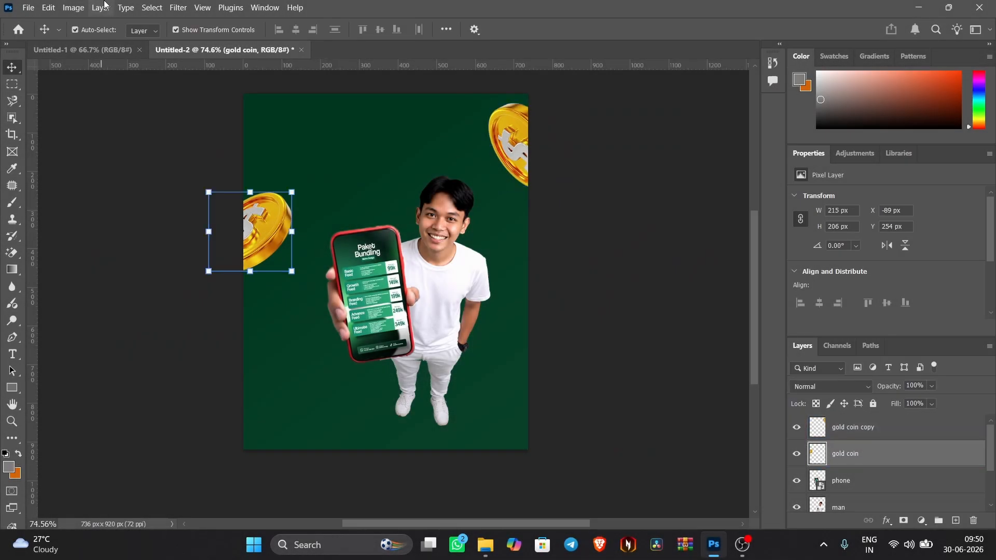
{"action": "left_click", "coordinate": [178, 8]}
{"action": "mouse_move", "coordinate": [258, 173]}
{"action": "left_click", "coordinate": [364, 225]}
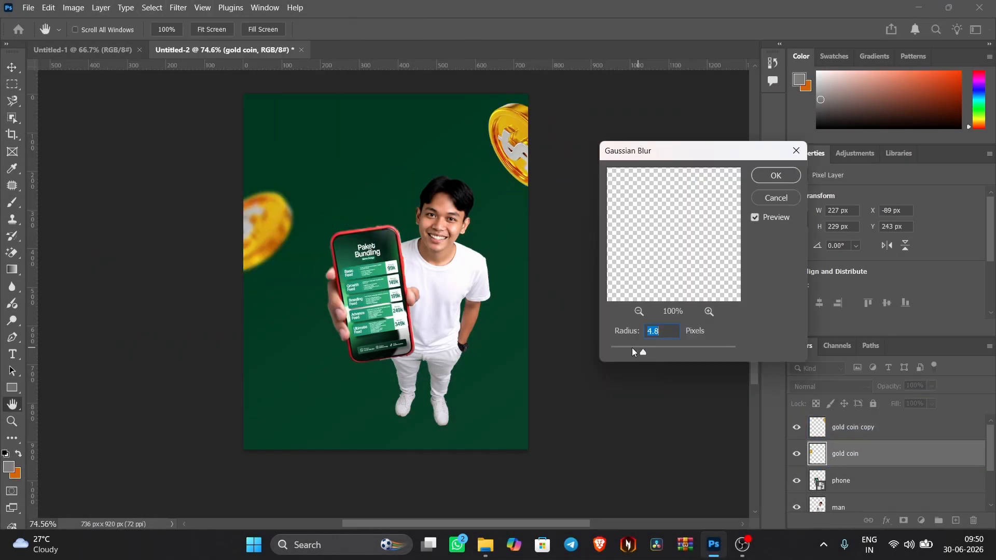
{"action": "left_click", "coordinate": [776, 175]}
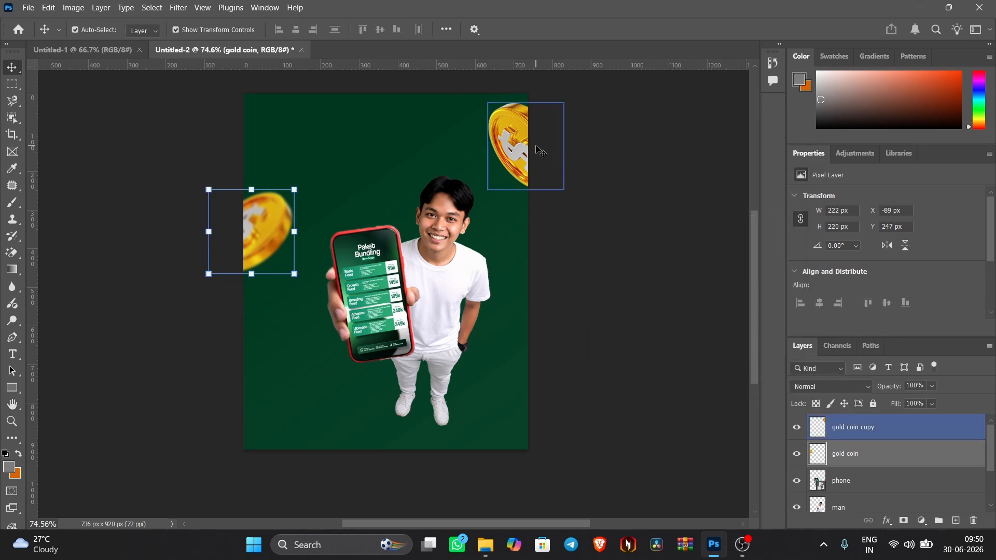
- Apply a Gaussian Blur to the coin copy in the poster's upper-right corner and deselect the layer
{"action": "left_click", "coordinate": [187, 7]}
{"action": "left_click", "coordinate": [511, 145]}
{"action": "left_click", "coordinate": [178, 8]}
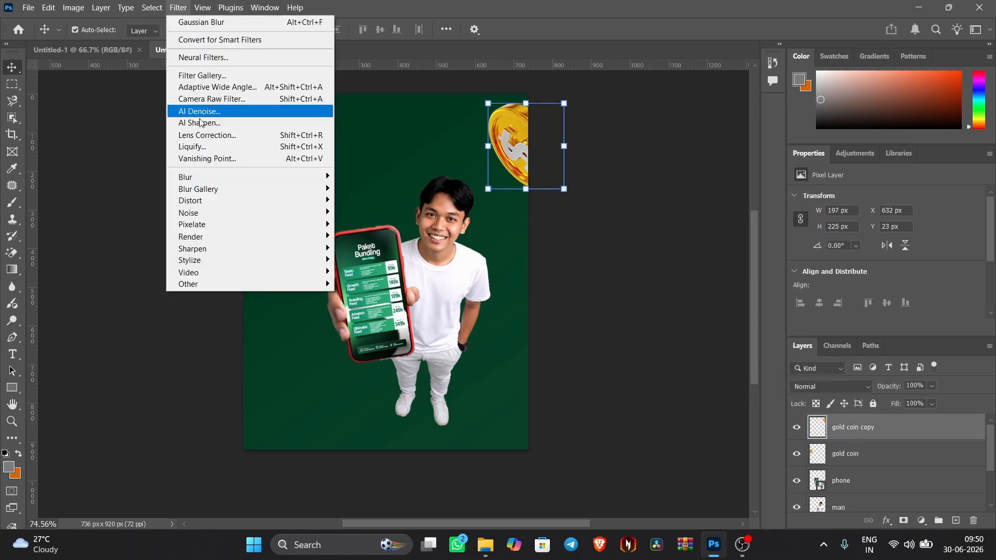
{"action": "mouse_move", "coordinate": [259, 177]}
{"action": "left_click", "coordinate": [366, 225]}
{"action": "key", "text": "Return"}
{"action": "left_click", "coordinate": [551, 281]}
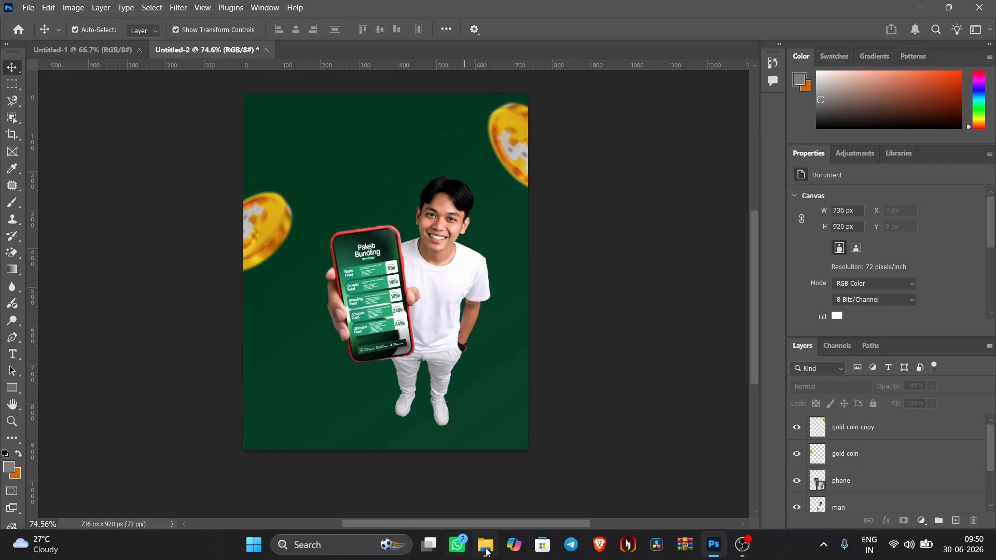
- Place Aerrow.jpg on the poster, scaled to 54.58%
{"action": "key", "text": "alt+Tab"}
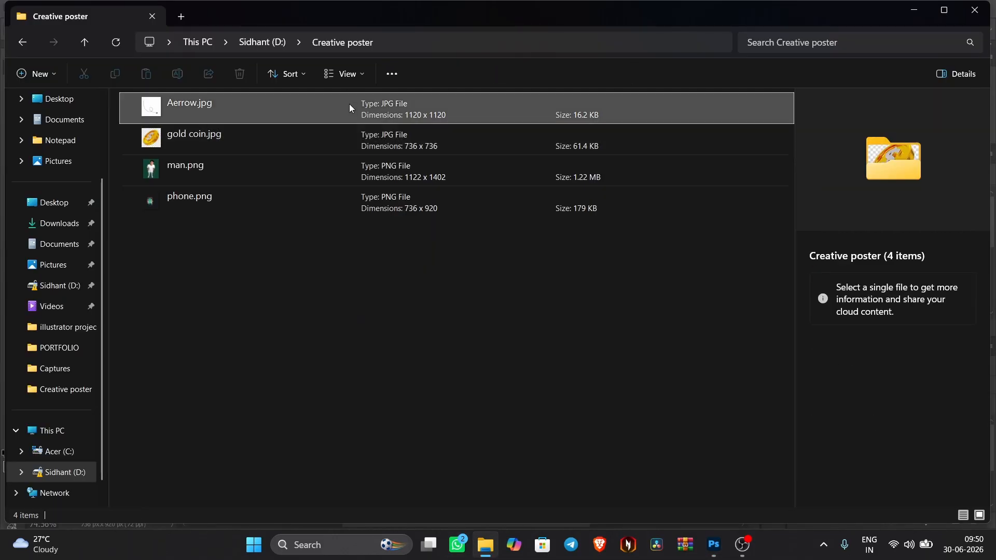
{"action": "left_click_drag", "start_coordinate": [350, 104], "coordinate": [421, 352]}
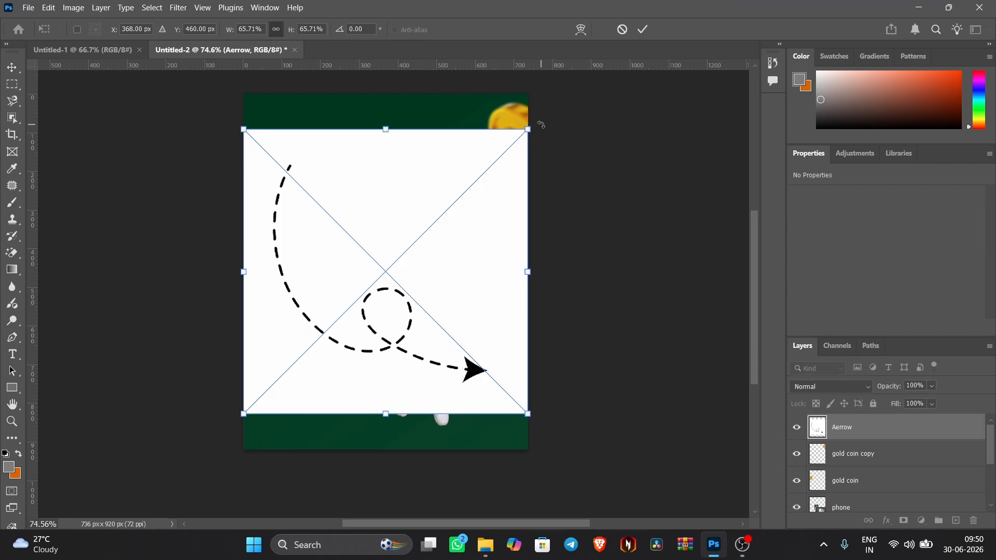
{"action": "left_click_drag", "start_coordinate": [530, 131], "coordinate": [513, 164]}
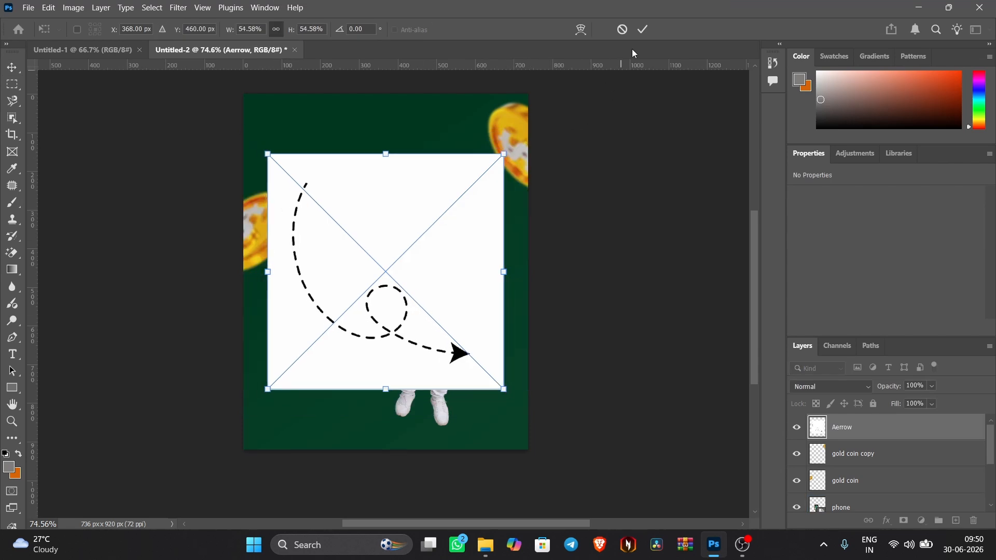
{"action": "scroll", "coordinate": [624, 52], "scroll_direction": "up", "scroll_amount": 1}
{"action": "left_click", "coordinate": [643, 31]}
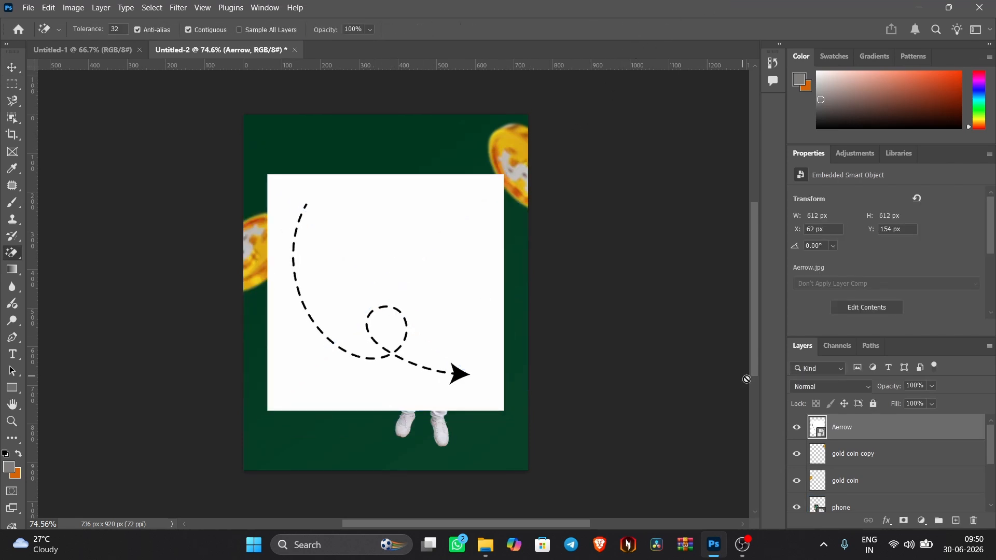
- Rasterize the arrow image and remove its white background with the Magic Eraser tool
{"action": "right_click", "coordinate": [865, 427]}
{"action": "left_click", "coordinate": [757, 485]}
{"action": "left_click", "coordinate": [450, 249]}
{"action": "key", "text": "v"}
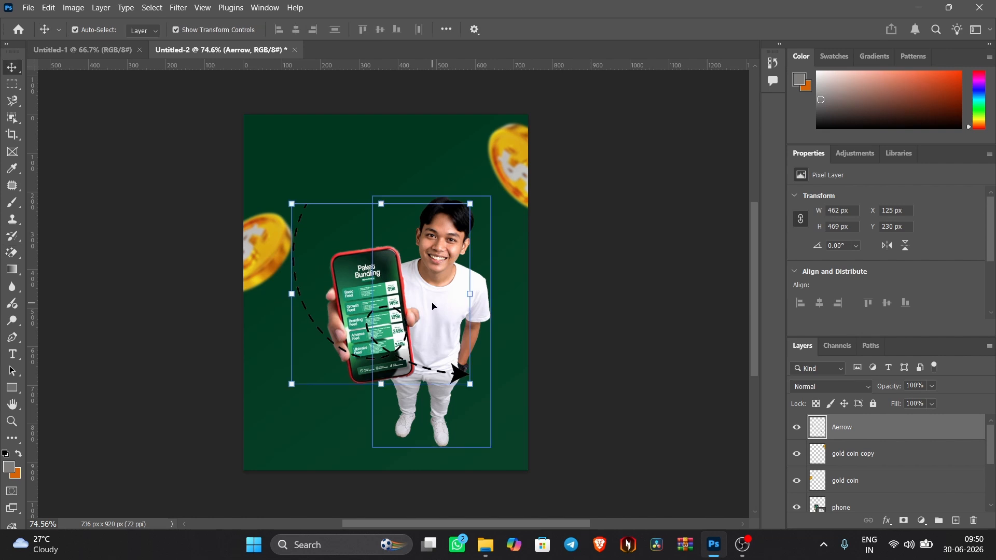
- Add a white (ffffff) Solid Color fill layer and clip it to the arrow layer
{"action": "left_click", "coordinate": [921, 521]}
{"action": "left_click", "coordinate": [919, 491]}
{"action": "left_click_drag", "start_coordinate": [670, 158], "coordinate": [642, 120]}
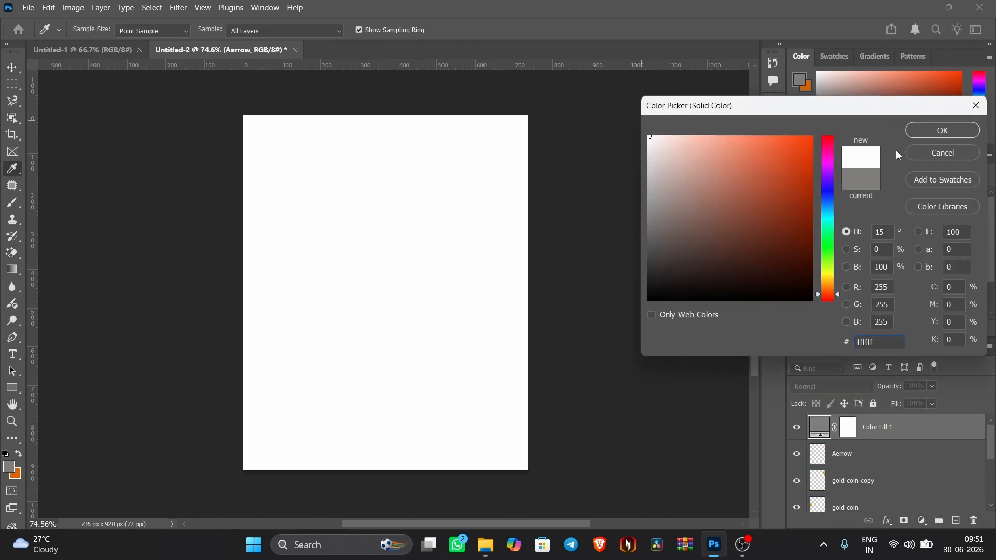
{"action": "left_click", "coordinate": [924, 133]}
{"action": "left_click", "coordinate": [830, 440], "text": "alt"}
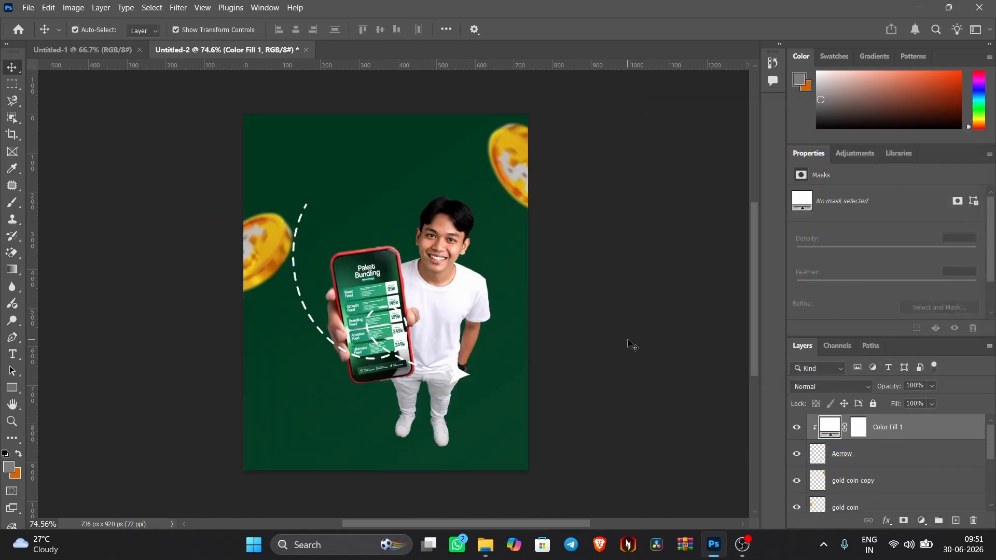
- Group the arrow with its color fill, scale the group to 50.83% and move it to the left of the man's legs
{"action": "scroll", "coordinate": [753, 425], "scroll_direction": "down", "scroll_amount": 1}
{"action": "left_click", "coordinate": [887, 454]}
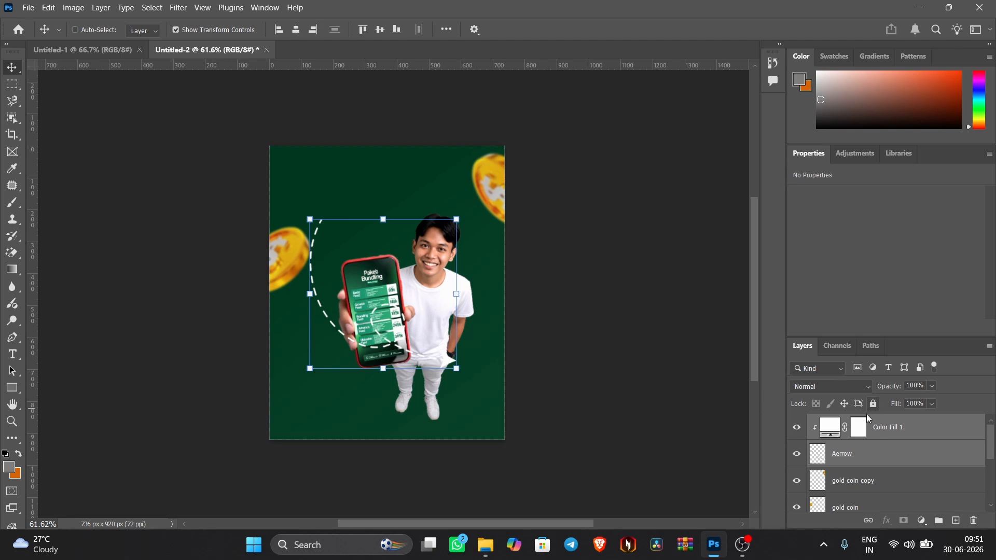
{"action": "key", "text": "ctrl+g"}
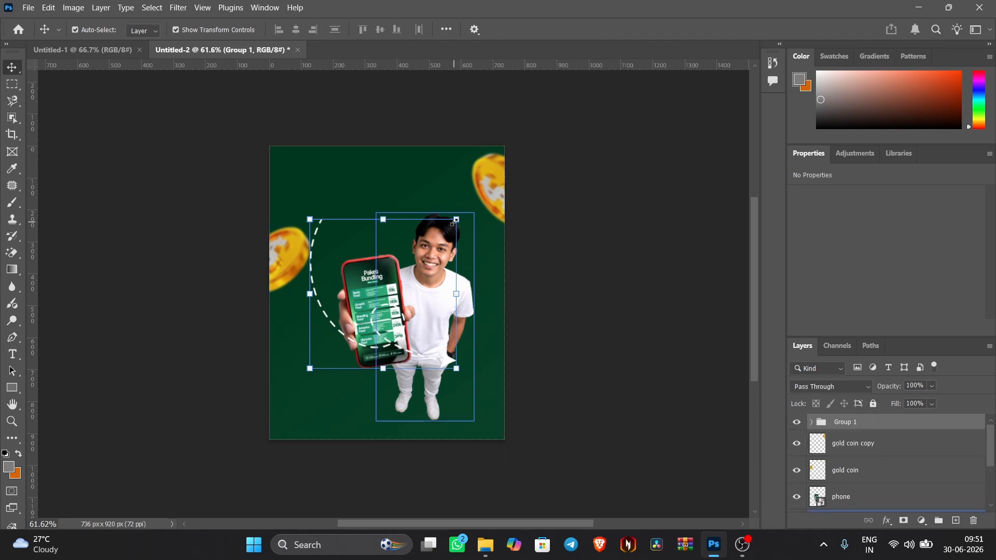
{"action": "left_click_drag", "start_coordinate": [457, 220], "coordinate": [420, 256]}
{"action": "left_click_drag", "start_coordinate": [394, 318], "coordinate": [349, 393]}
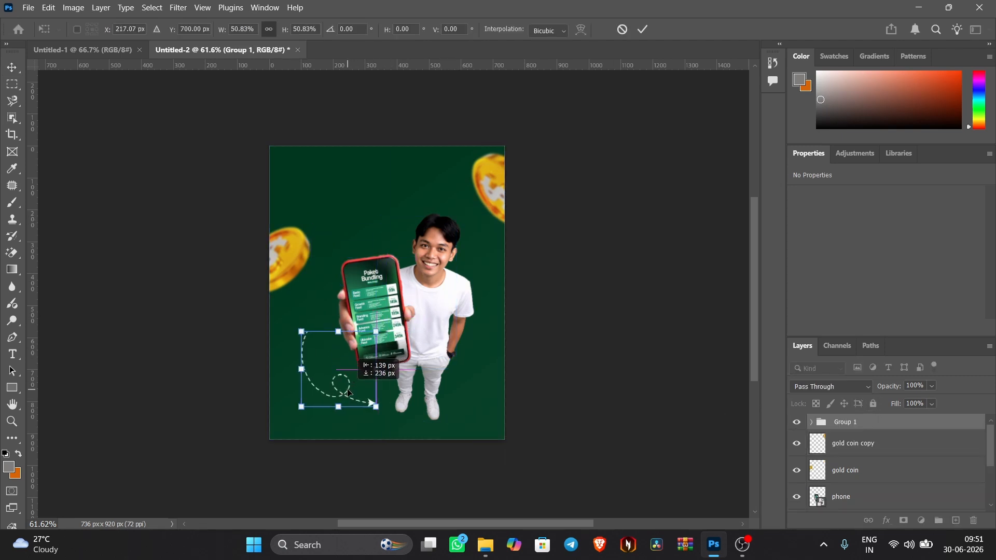
- Rotate the arrow group 103.19°, shrink it to 24.58% and position it beside the lower-left side of the phone
{"action": "scroll", "coordinate": [353, 401], "scroll_direction": "up", "scroll_amount": 4}
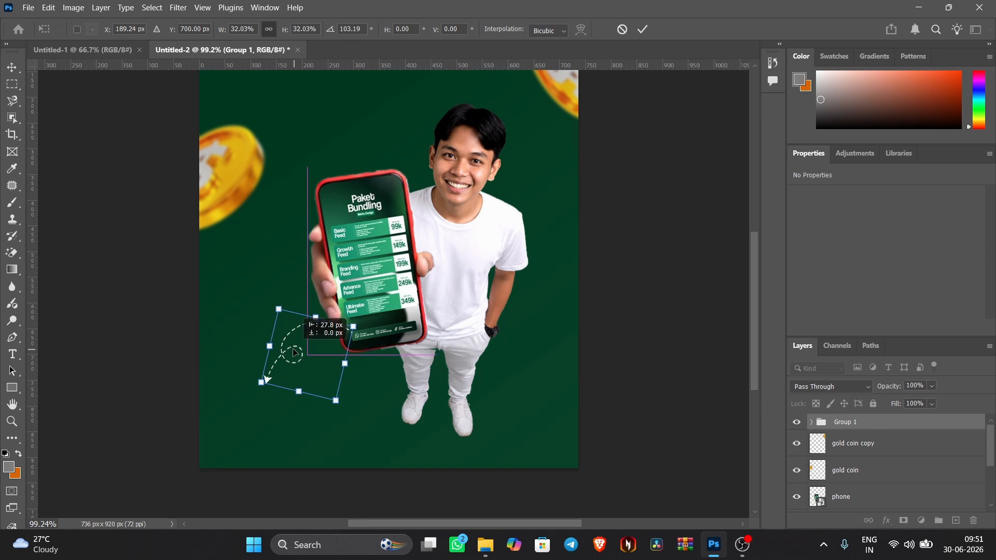
{"action": "left_click_drag", "start_coordinate": [293, 353], "coordinate": [279, 332]}
{"action": "scroll", "coordinate": [332, 332], "scroll_direction": "up", "scroll_amount": 5}
{"action": "left_click_drag", "start_coordinate": [324, 304], "coordinate": [242, 287]}
{"action": "left_click_drag", "start_coordinate": [155, 288], "coordinate": [155, 268]}
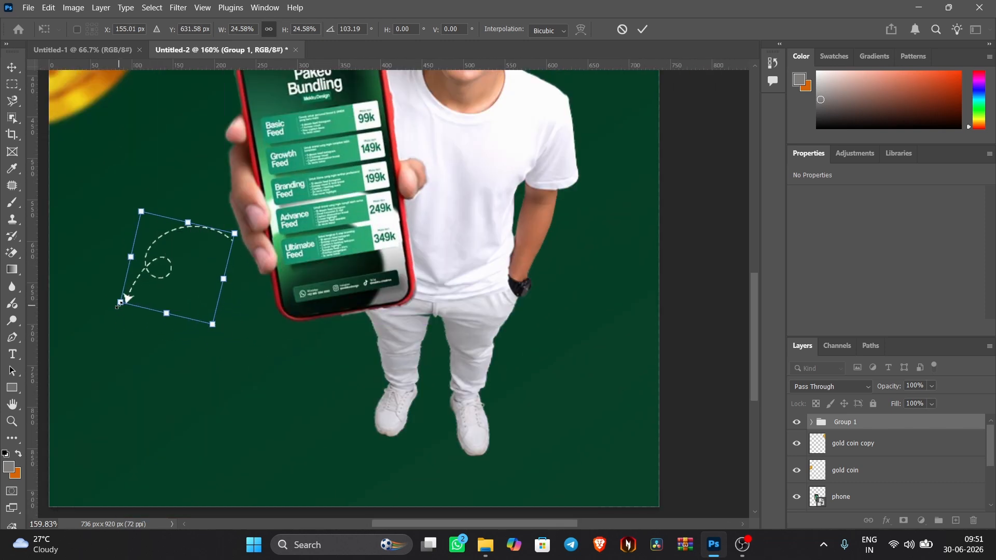
- Skew and narrow the arrow group so it points downward beside the hand, about 31.02% wide and 18.93% high
{"action": "scroll", "coordinate": [119, 305], "scroll_direction": "up", "scroll_amount": 2}
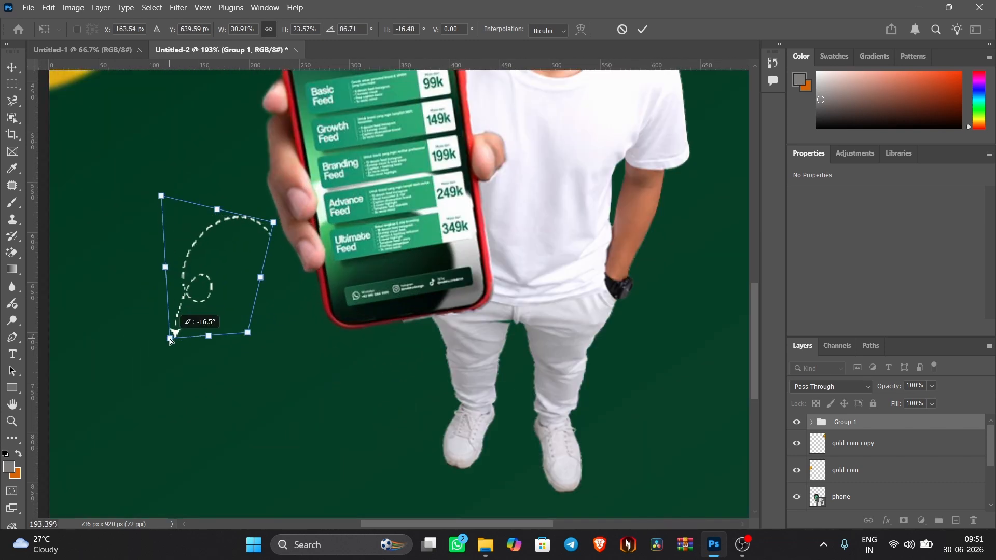
{"action": "left_click_drag", "start_coordinate": [169, 338], "coordinate": [169, 338]}
{"action": "left_click_drag", "start_coordinate": [274, 222], "coordinate": [252, 206]}
{"action": "scroll", "coordinate": [244, 249], "scroll_direction": "down", "scroll_amount": 7}
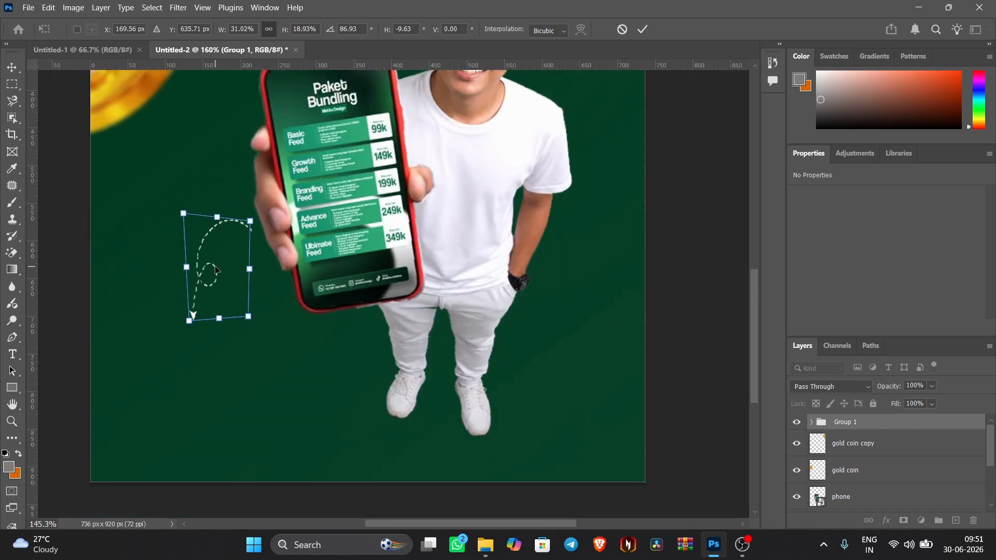
{"action": "left_click", "coordinate": [370, 262]}
{"action": "scroll", "coordinate": [337, 253], "scroll_direction": "down", "scroll_amount": 4}
{"action": "scroll", "coordinate": [270, 264], "scroll_direction": "up", "scroll_amount": 7}
{"action": "scroll", "coordinate": [275, 274], "scroll_direction": "down", "scroll_amount": 3}
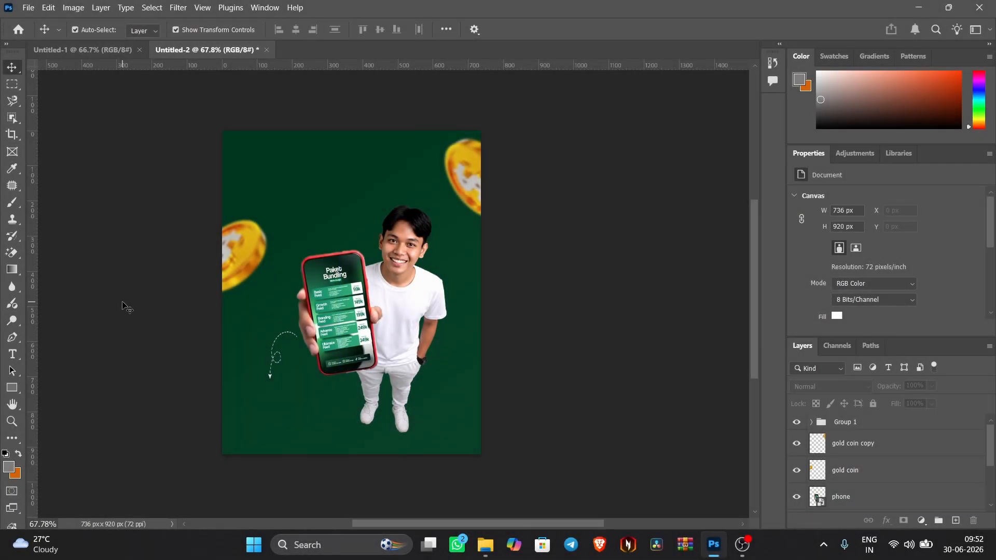
- Create a new top layer and paint a soft black spot over the man's lower legs with a 379 px brush
{"action": "key", "text": "b"}
{"action": "left_click", "coordinate": [879, 422]}
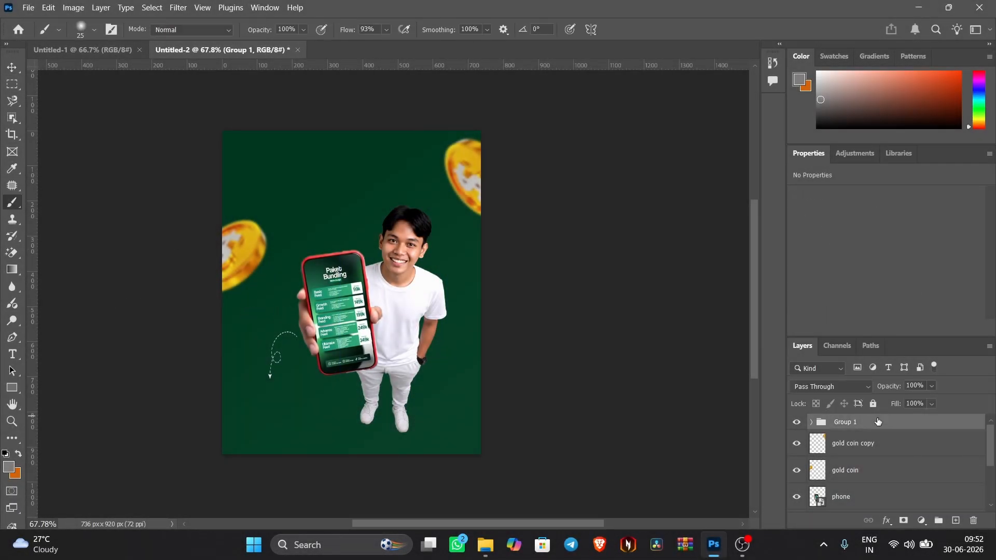
{"action": "key", "text": "ctrl+shift+alt+n"}
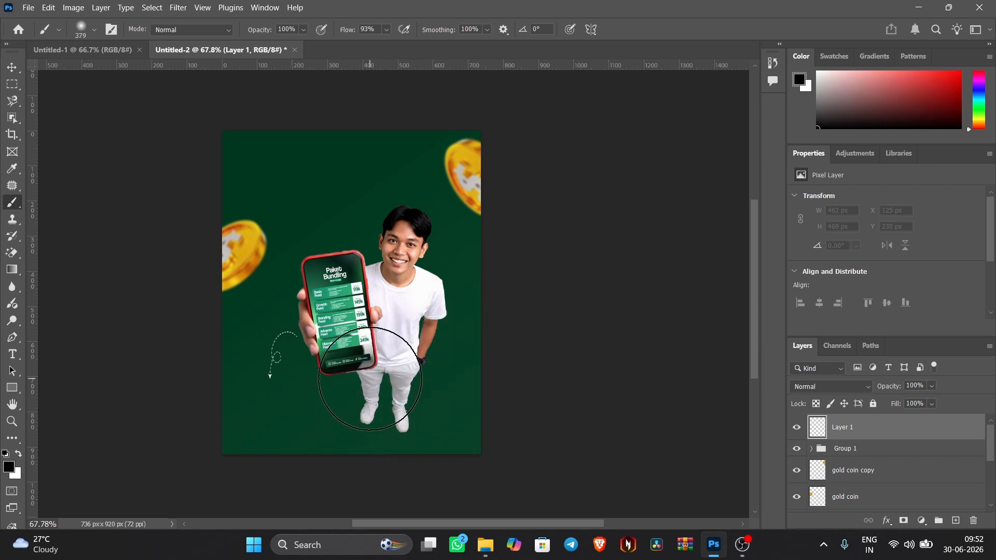
{"action": "left_click_drag", "start_coordinate": [353, 363], "coordinate": [434, 396]}
- Flatten the black spot to 25.34% height under the man's feet and move its layer below the man layer
{"action": "key", "text": "ctrl+t"}
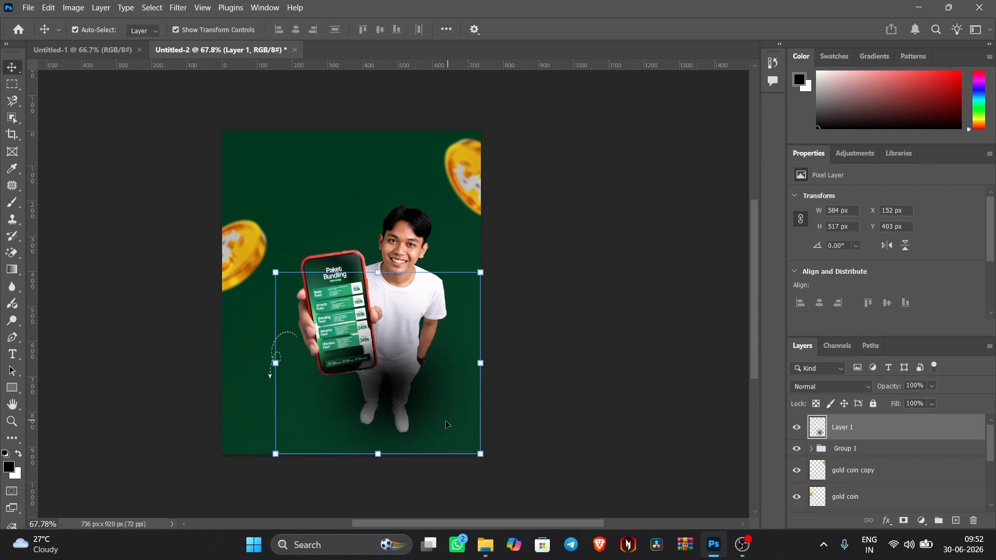
{"action": "left_click_drag", "start_coordinate": [392, 263], "coordinate": [382, 428]}
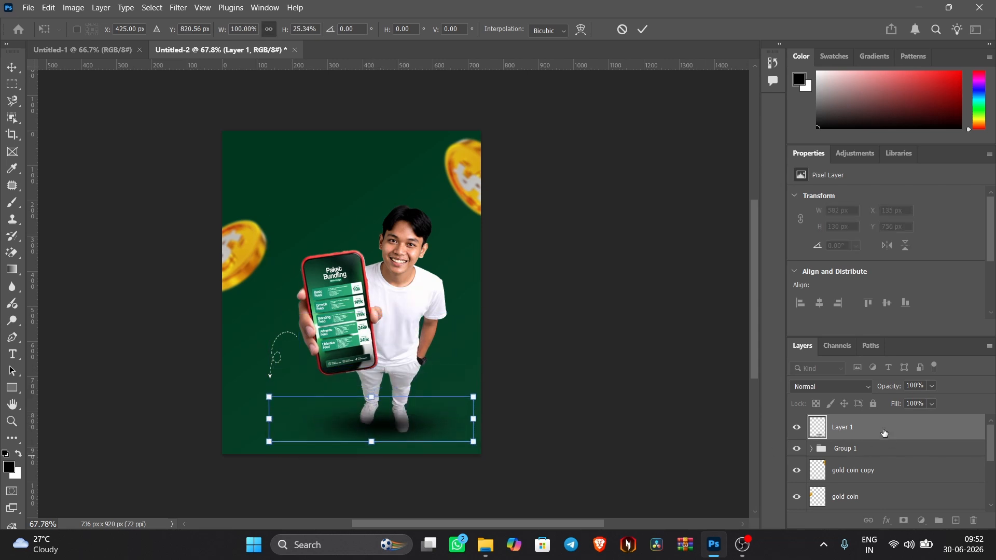
{"action": "left_click_drag", "start_coordinate": [885, 433], "coordinate": [858, 471]}
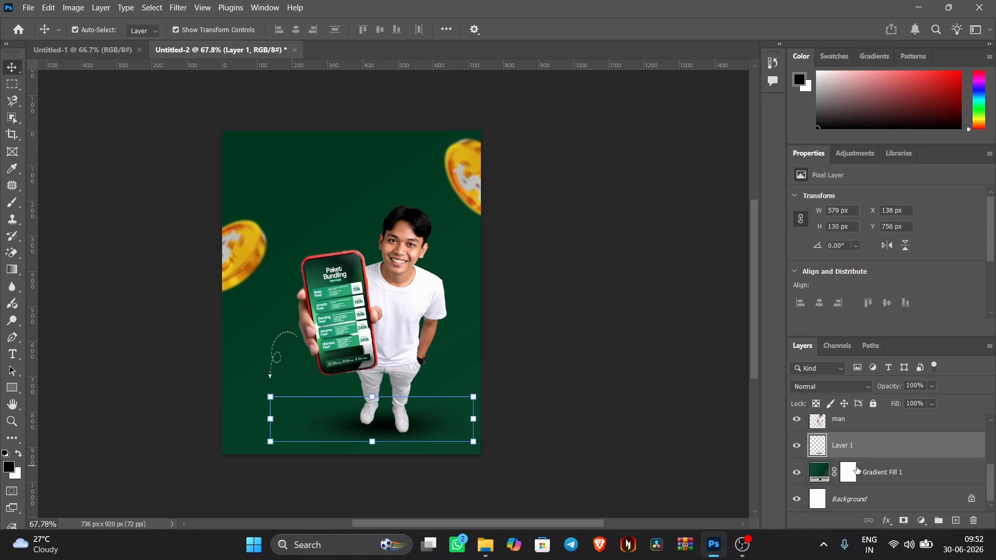
- Lower the shadow layer's opacity to 54%, widen it to 122.97% and shift it back under the man's feet
{"action": "left_click_drag", "start_coordinate": [888, 391], "coordinate": [872, 390]}
{"action": "scroll", "coordinate": [478, 419], "scroll_direction": "up", "scroll_amount": 1}
{"action": "left_click_drag", "start_coordinate": [478, 419], "coordinate": [527, 419]}
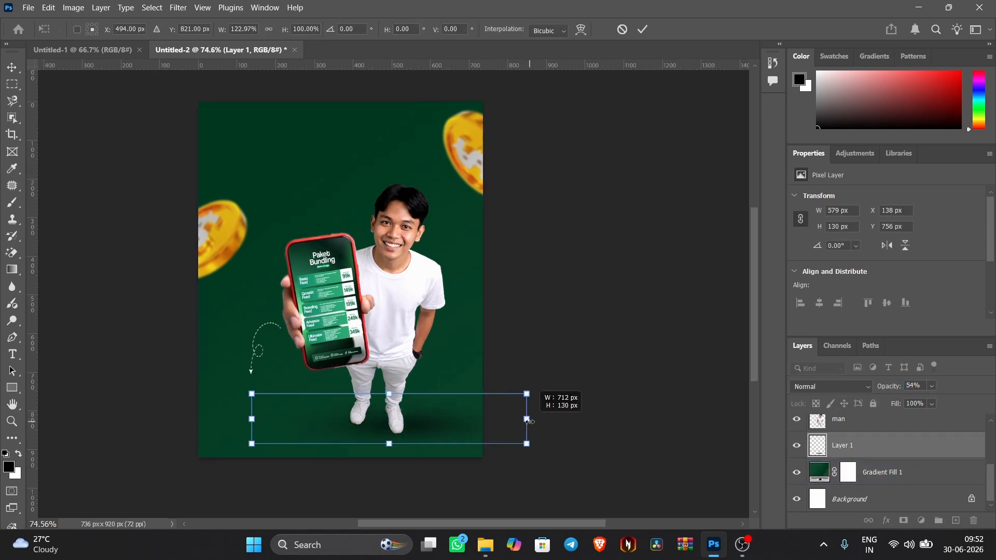
{"action": "left_click_drag", "start_coordinate": [449, 435], "coordinate": [419, 439]}
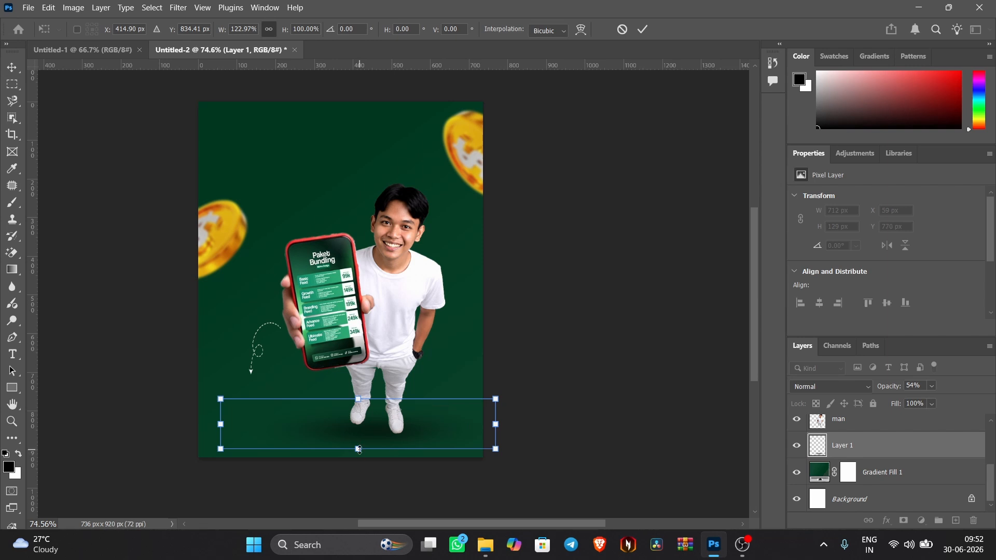
- Stretch the shadow's height to about 164.62% and recentre it under the man's shoes
{"action": "left_click_drag", "start_coordinate": [357, 449], "coordinate": [387, 440]}
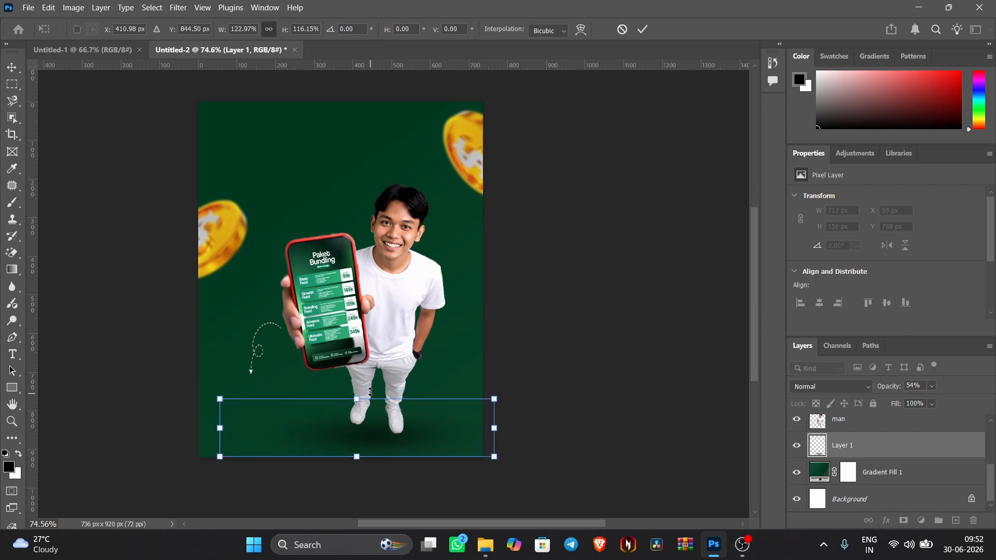
{"action": "left_click_drag", "start_coordinate": [359, 397], "coordinate": [359, 395]}
{"action": "mouse_move", "coordinate": [370, 430]}
{"action": "left_mouse_down"}
{"action": "mouse_move", "coordinate": [376, 419]}
{"action": "mouse_move", "coordinate": [365, 461]}
{"action": "mouse_move", "coordinate": [375, 424]}
{"action": "left_mouse_up"}
{"action": "left_click_drag", "start_coordinate": [365, 448], "coordinate": [365, 458]}
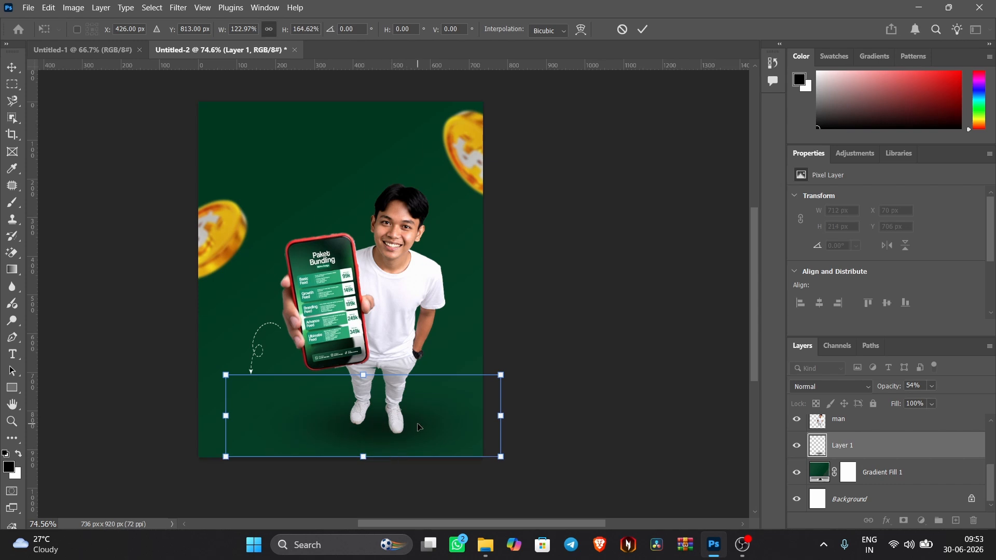
{"action": "left_click_drag", "start_coordinate": [418, 424], "coordinate": [419, 428]}
{"action": "left_click_drag", "start_coordinate": [512, 370], "coordinate": [515, 382]}
{"action": "left_click", "coordinate": [644, 29]}
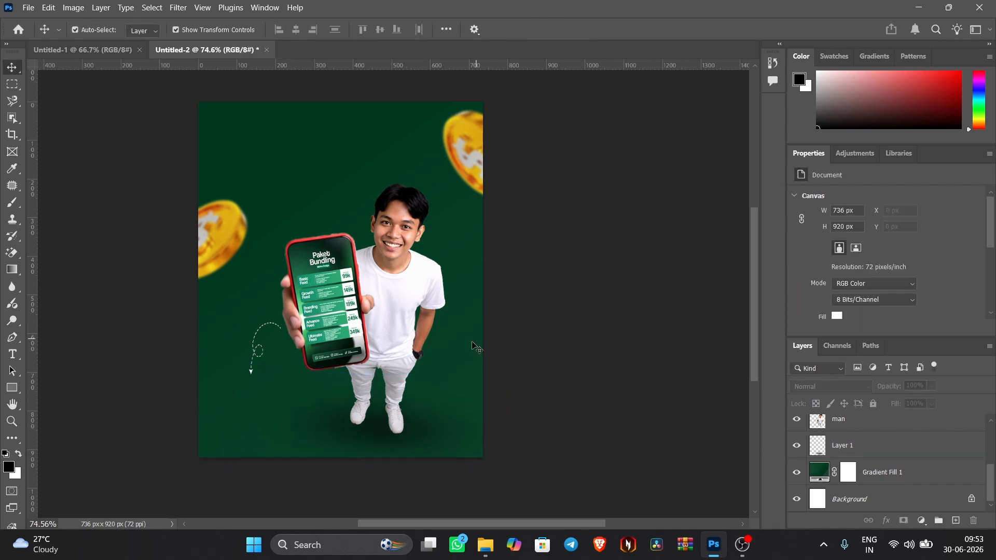
- Add a white centred two-line title "Mekku Design" / "Membantu" above the man and move its layer to the top of the stack
{"action": "key", "text": "ctrl+minus"}
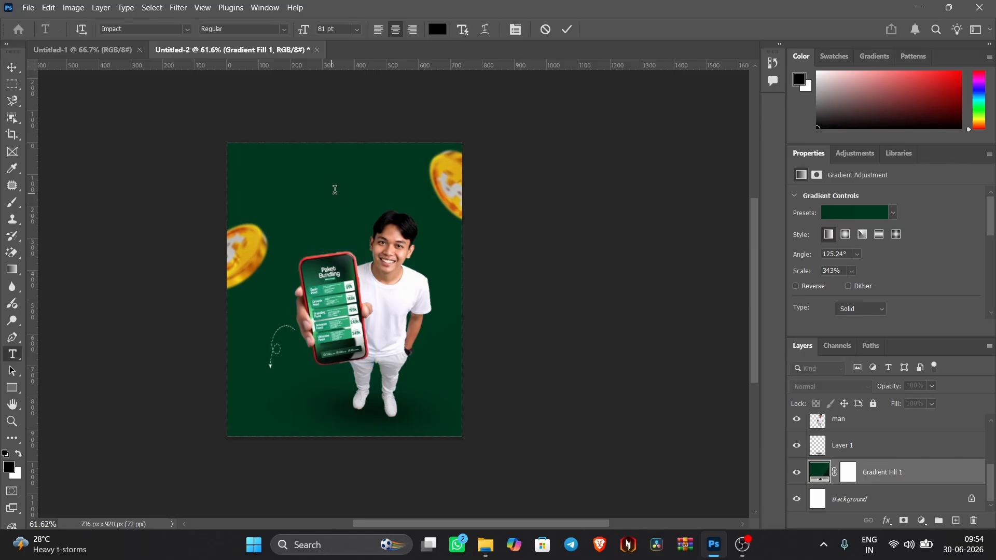
{"action": "left_click", "coordinate": [334, 189]}
{"action": "left_click", "coordinate": [515, 29]}
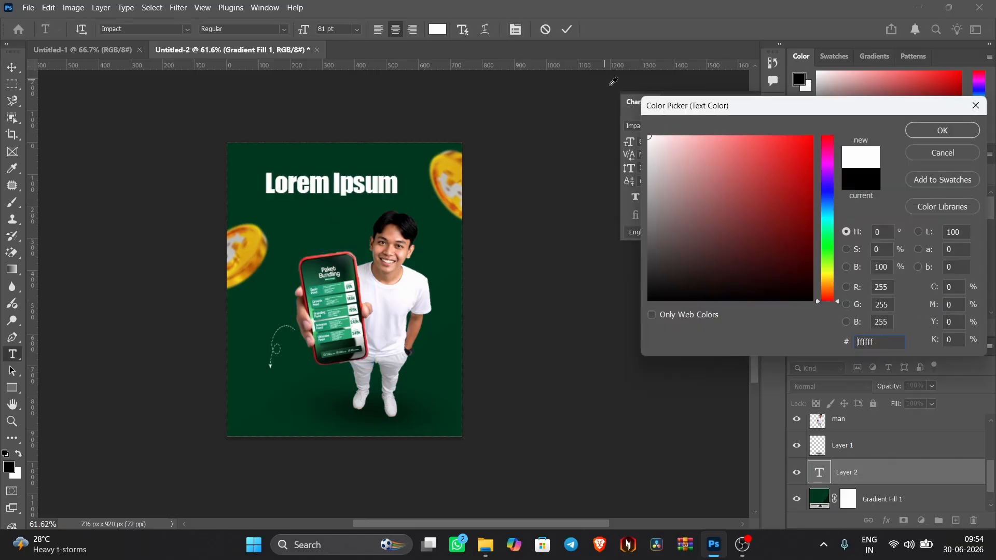
{"action": "key", "text": "Return"}
{"action": "type", "text": "Mekku Design"}
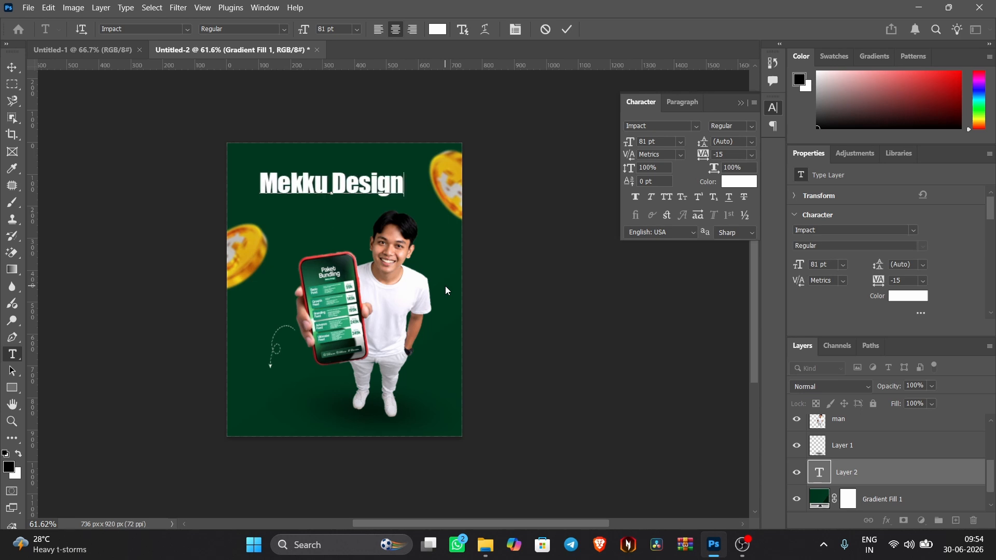
{"action": "key", "text": "Return"}
{"action": "type", "text": "Membantu"}
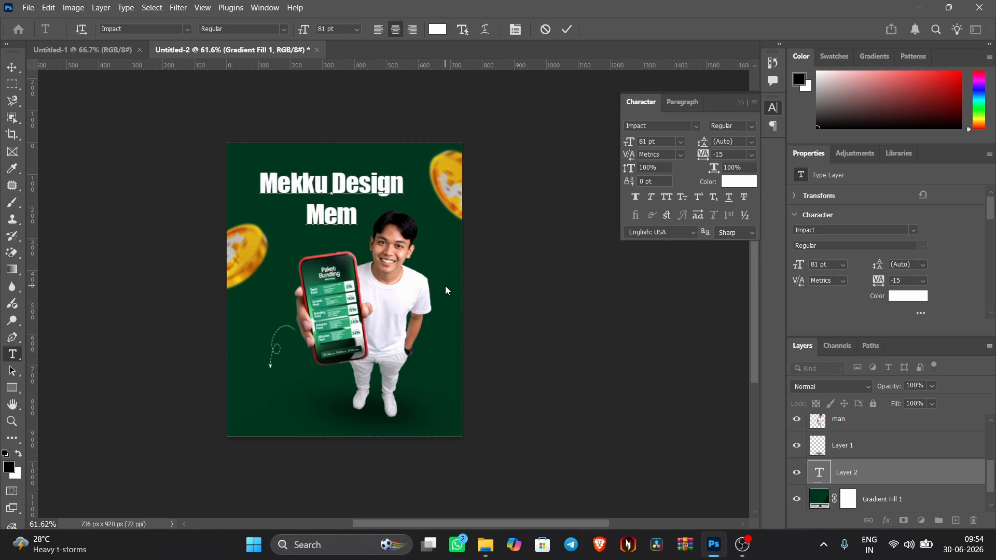
{"action": "scroll", "coordinate": [445, 286], "scroll_direction": "up", "scroll_amount": 1}
{"action": "left_click", "coordinate": [567, 29]}
{"action": "left_click_drag", "start_coordinate": [919, 384], "coordinate": [881, 417]}
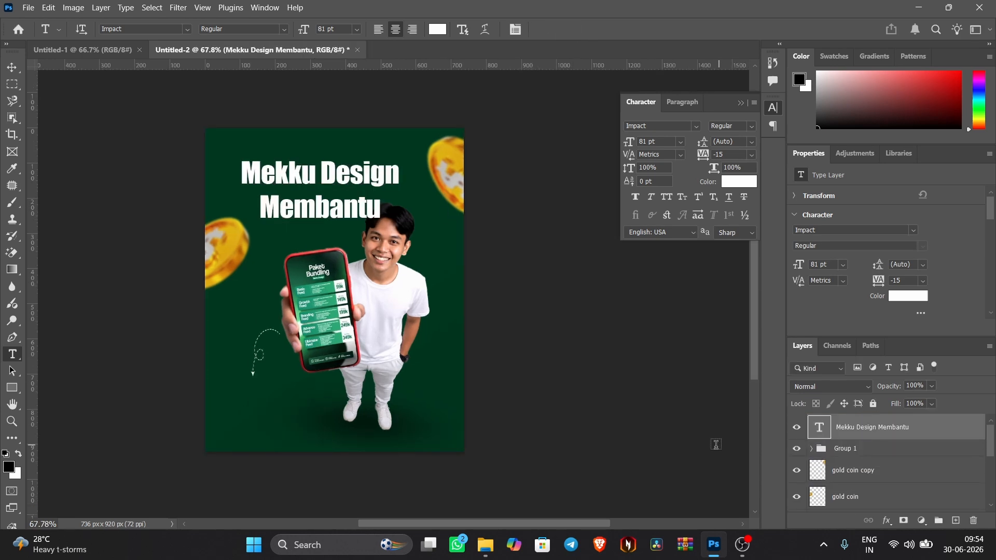
- Change the title's font to Franklin Gothic Heavy
{"action": "double_click", "coordinate": [818, 426]}
{"action": "left_click", "coordinate": [696, 126]}
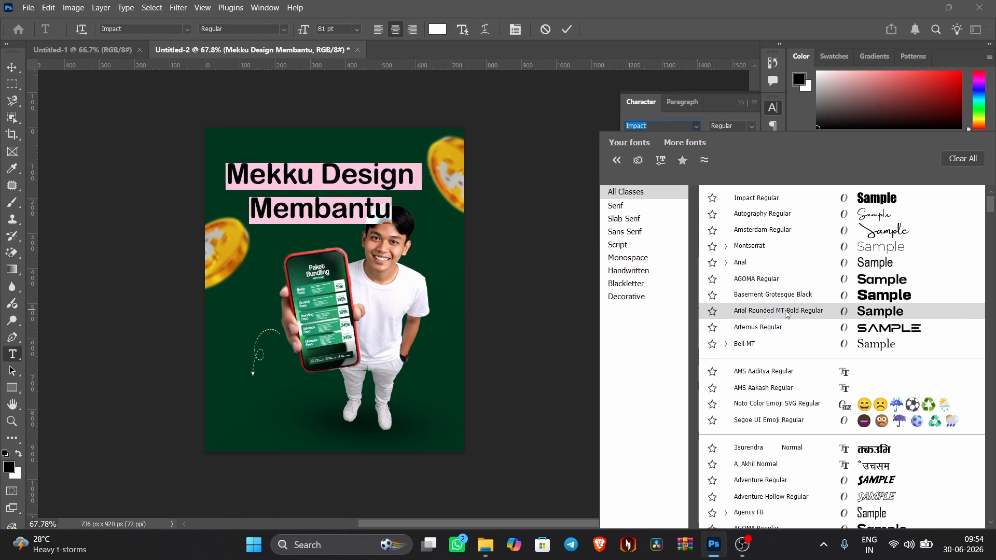
{"action": "scroll", "coordinate": [791, 320], "scroll_direction": "down", "scroll_amount": 10}
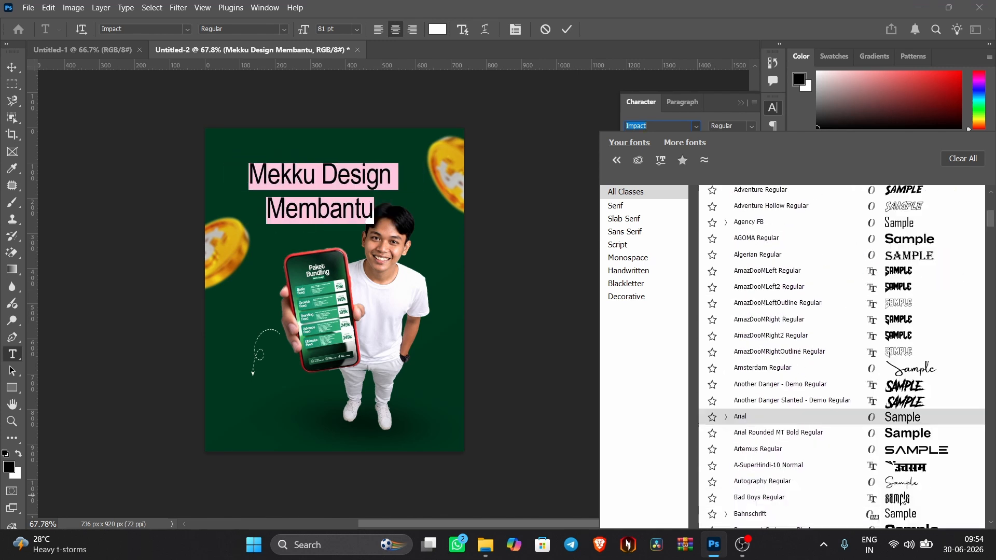
{"action": "scroll", "coordinate": [892, 495], "scroll_direction": "down", "scroll_amount": 10}
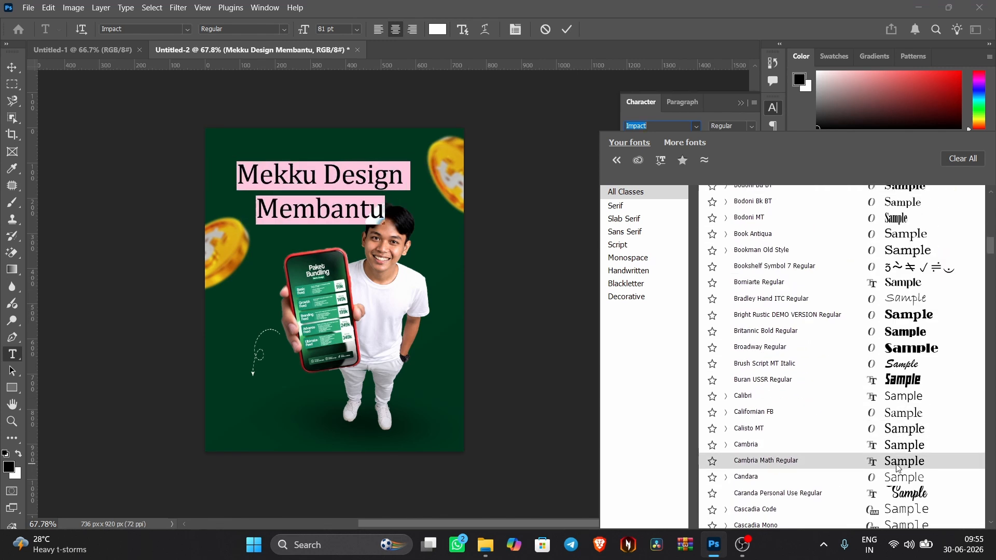
{"action": "scroll", "coordinate": [905, 457], "scroll_direction": "down", "scroll_amount": 5}
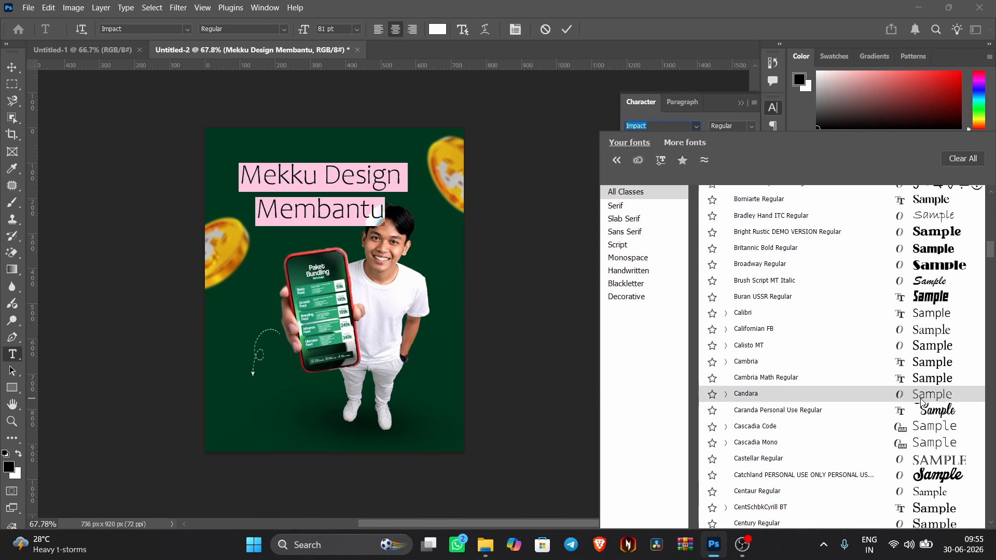
{"action": "scroll", "coordinate": [926, 487], "scroll_direction": "down", "scroll_amount": 5}
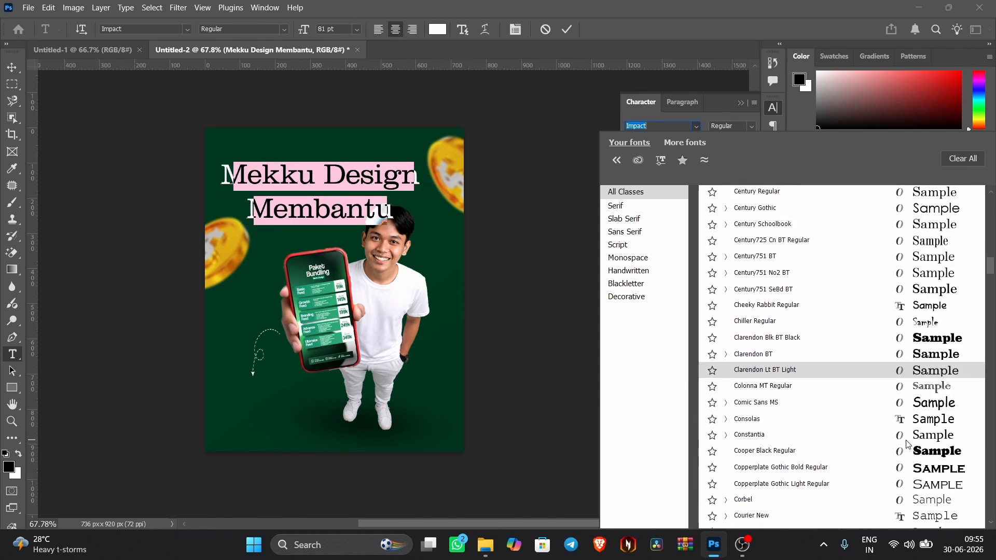
{"action": "scroll", "coordinate": [928, 467], "scroll_direction": "down", "scroll_amount": 3}
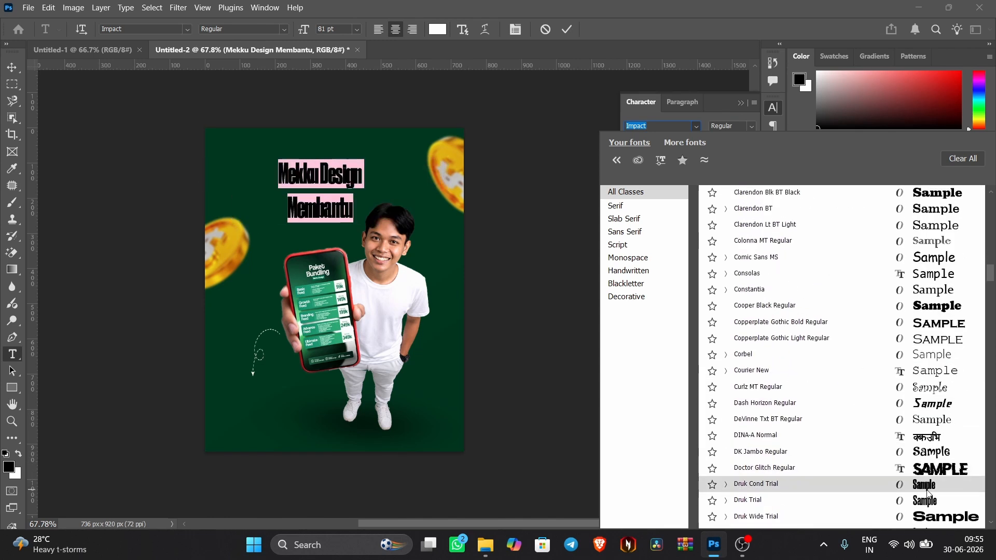
{"action": "scroll", "coordinate": [927, 503], "scroll_direction": "down", "scroll_amount": 1}
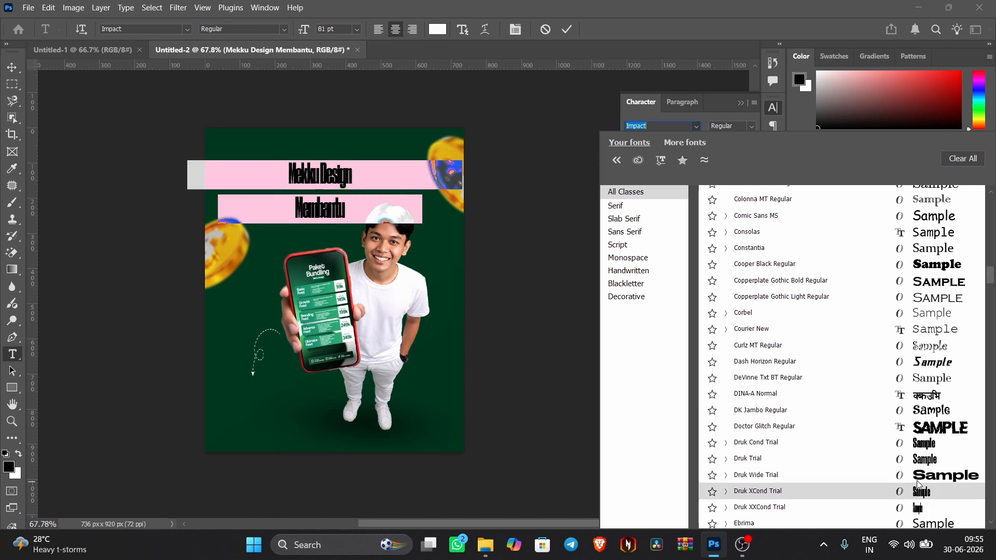
{"action": "scroll", "coordinate": [928, 503], "scroll_direction": "down", "scroll_amount": 5}
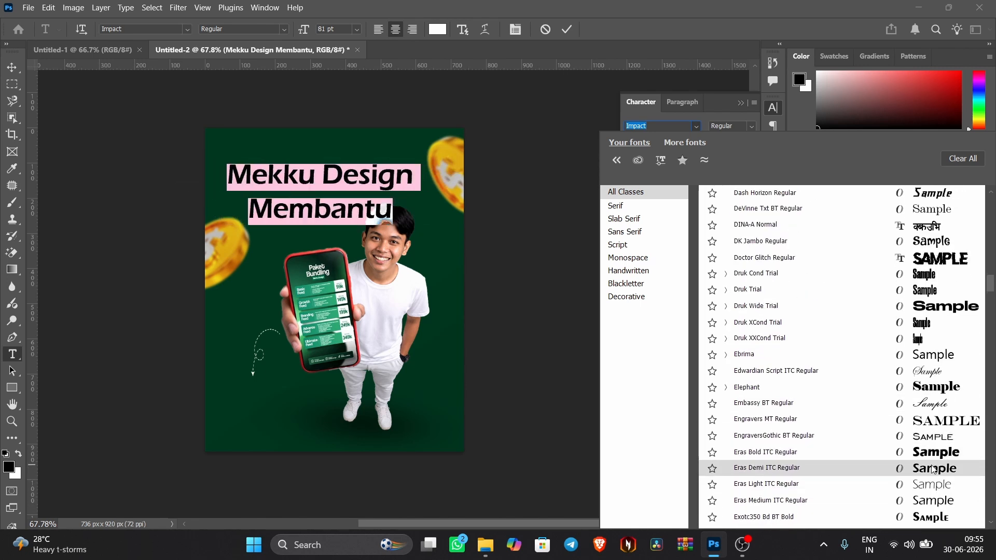
{"action": "scroll", "coordinate": [935, 499], "scroll_direction": "down", "scroll_amount": 3}
{"action": "left_click", "coordinate": [931, 519]}
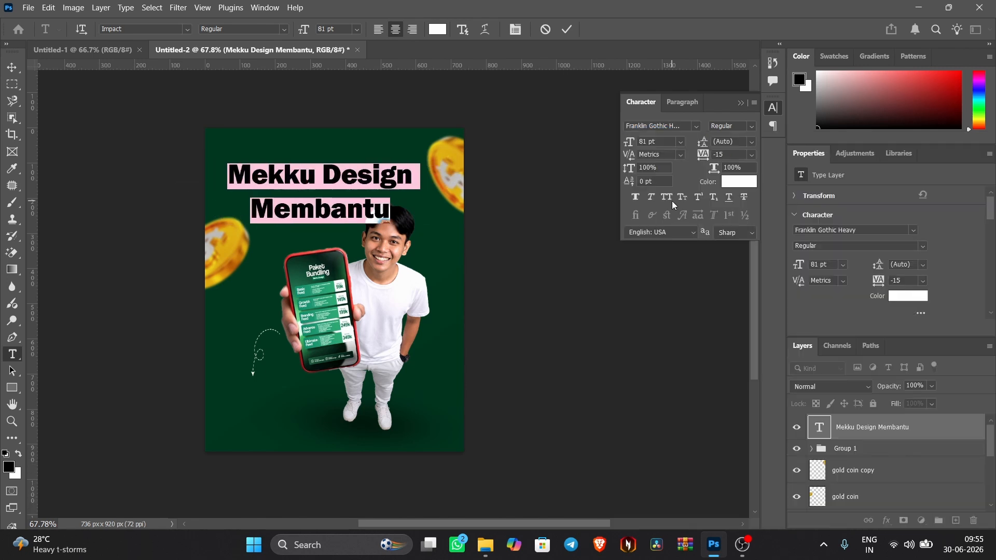
- Warp the title text with a horizontal Arc style at +5% bend
{"action": "left_click", "coordinate": [485, 31]}
{"action": "left_click", "coordinate": [564, 136]}
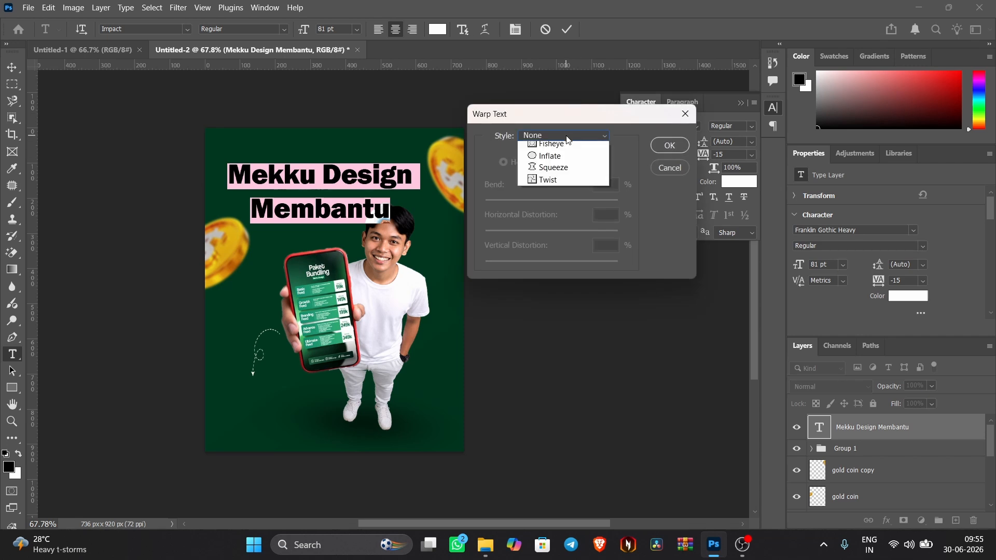
{"action": "left_click", "coordinate": [556, 176]}
{"action": "left_click_drag", "start_coordinate": [585, 202], "coordinate": [556, 233]}
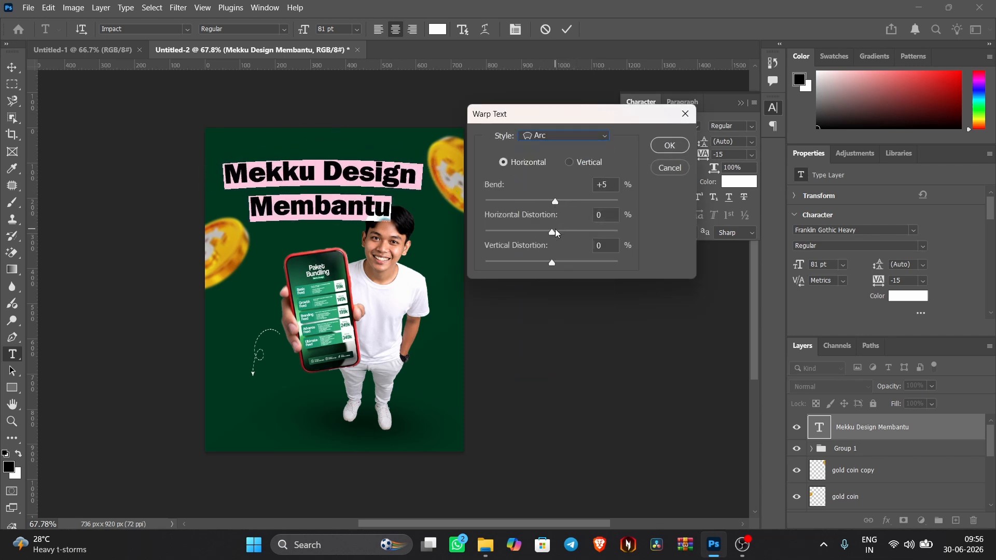
{"action": "key", "text": "Return"}
{"action": "key", "text": "ctrl+Return"}
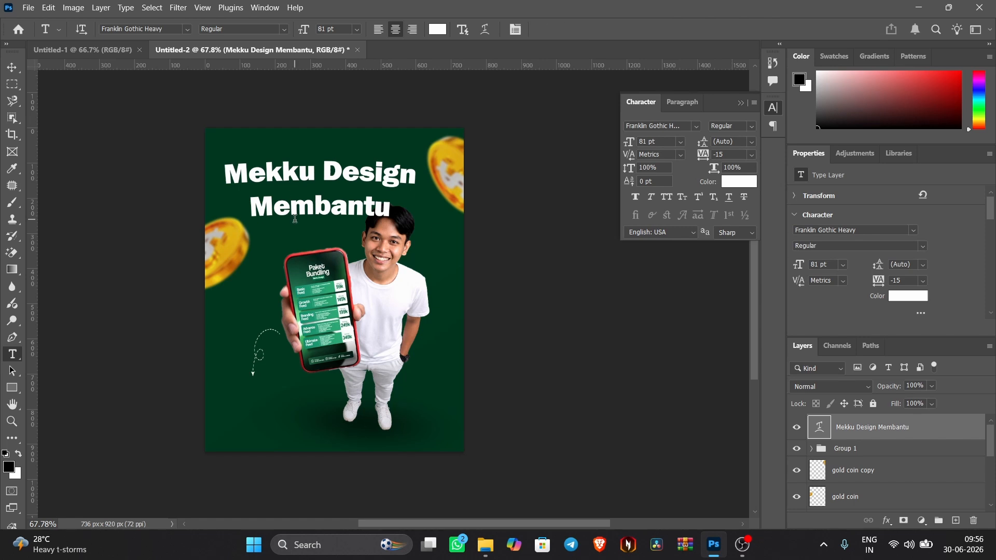
- Scale the title down to 70.21% and tighten its leading to 46 pt
{"action": "key", "text": "v"}
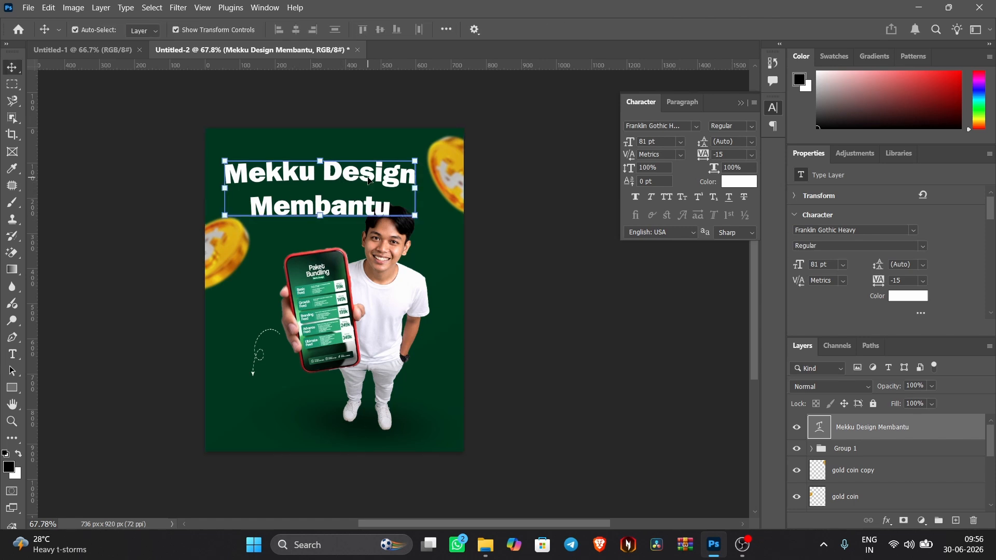
{"action": "mouse_move", "coordinate": [370, 180]}
{"action": "left_mouse_down"}
{"action": "mouse_move", "coordinate": [414, 162]}
{"action": "mouse_move", "coordinate": [401, 156]}
{"action": "mouse_move", "coordinate": [359, 180]}
{"action": "left_mouse_up"}
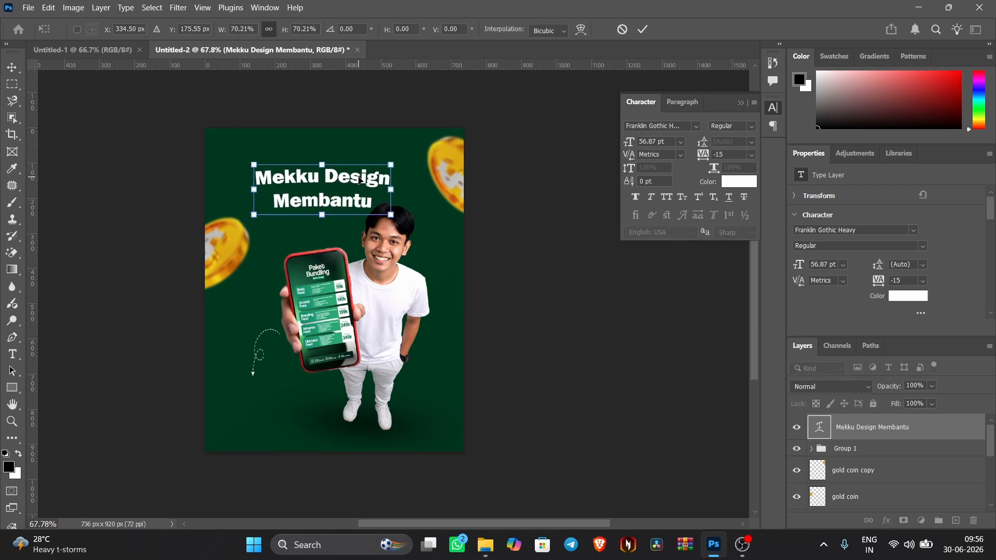
{"action": "key", "text": "Return"}
{"action": "double_click", "coordinate": [359, 180]}
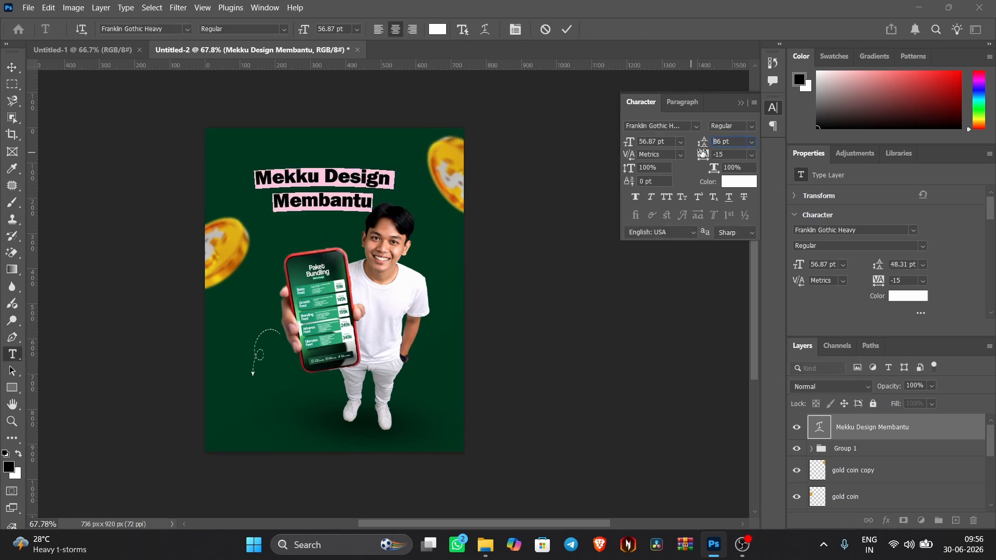
{"action": "left_click_drag", "start_coordinate": [703, 153], "coordinate": [673, 180]}
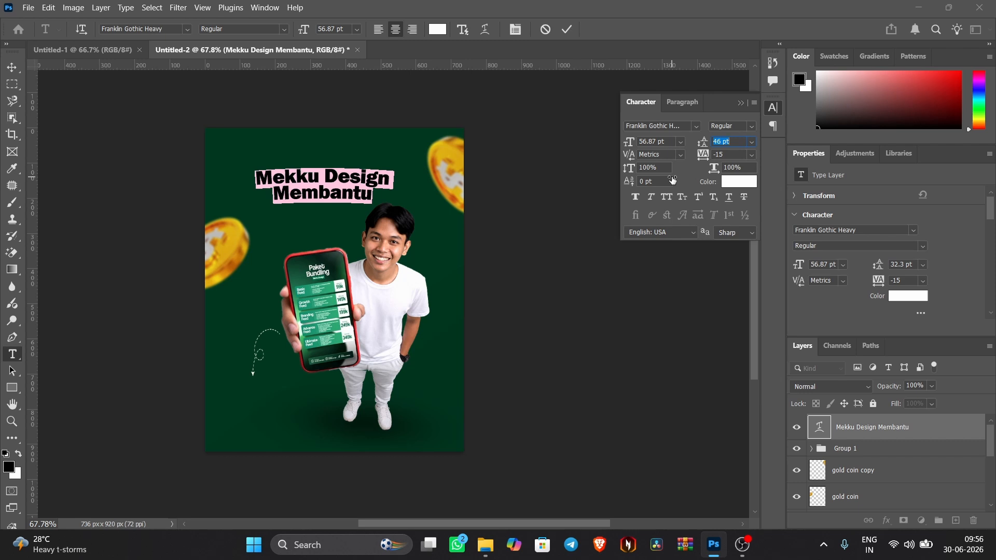
{"action": "left_click", "coordinate": [567, 29]}
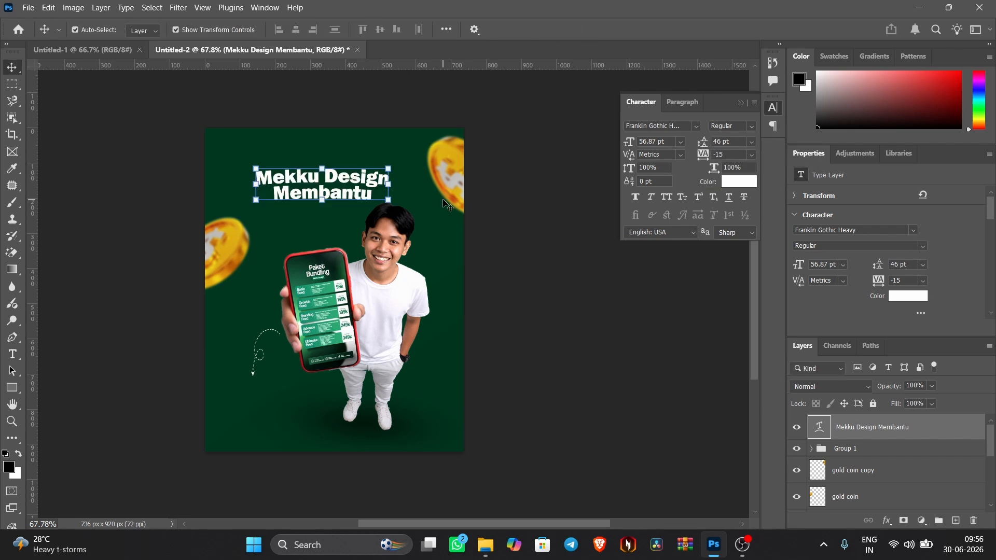
- Enable an Outer Glow on the title layer, make it white (ffffff) and reset the glow settings to their defaults
{"action": "double_click", "coordinate": [923, 427]}
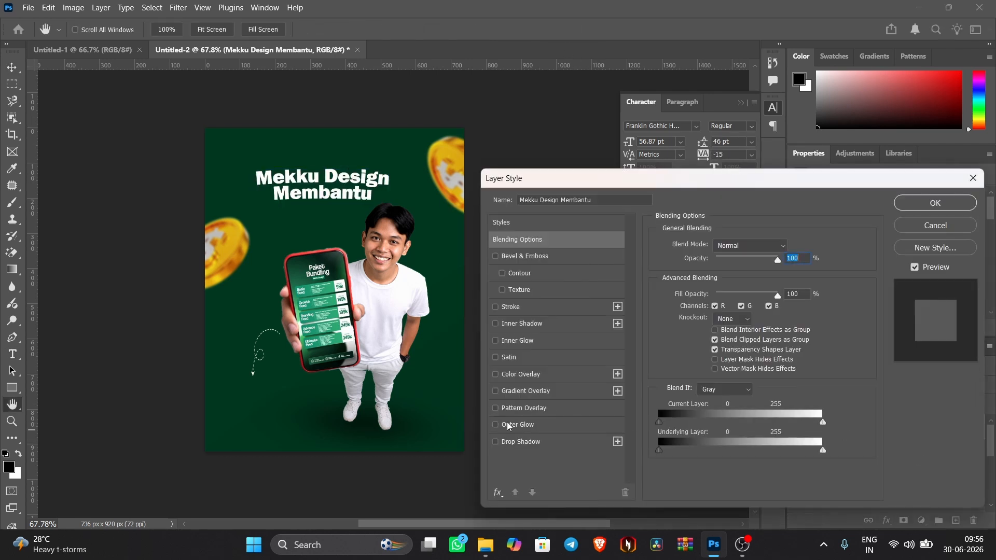
{"action": "left_click", "coordinate": [508, 424]}
{"action": "left_click", "coordinate": [689, 295]}
{"action": "left_click_drag", "start_coordinate": [675, 197], "coordinate": [648, 136]}
{"action": "left_click", "coordinate": [924, 133]}
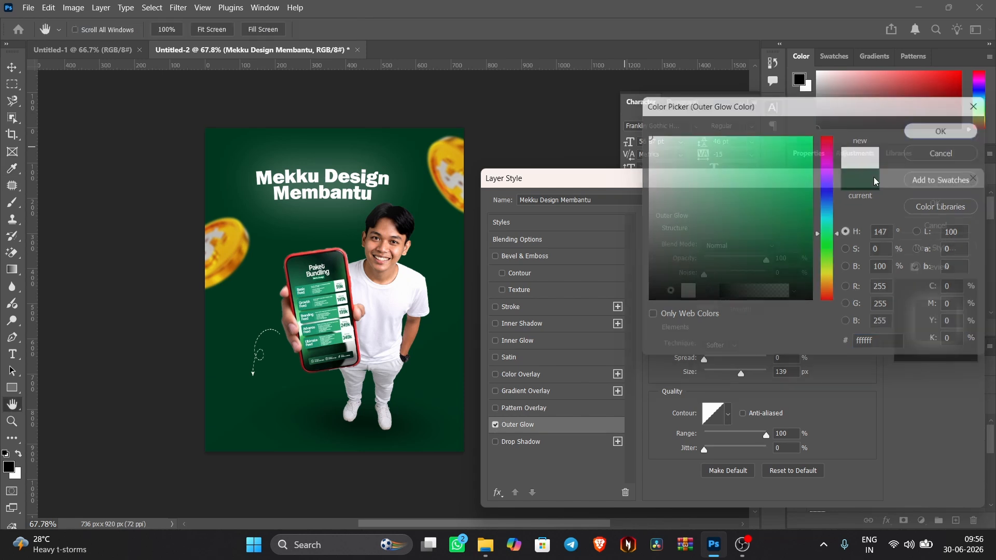
{"action": "left_click", "coordinate": [792, 471]}
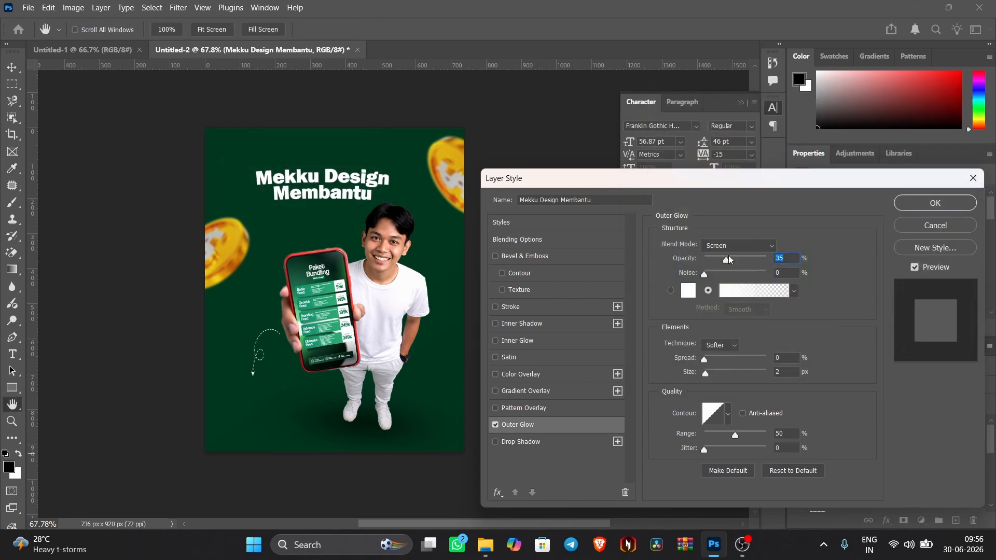
- Set the title's outer glow to Normal blend mode with 89% opacity and 8% spread
{"action": "left_click", "coordinate": [738, 245]}
{"action": "left_click", "coordinate": [726, 161]}
{"action": "left_click", "coordinate": [759, 259]}
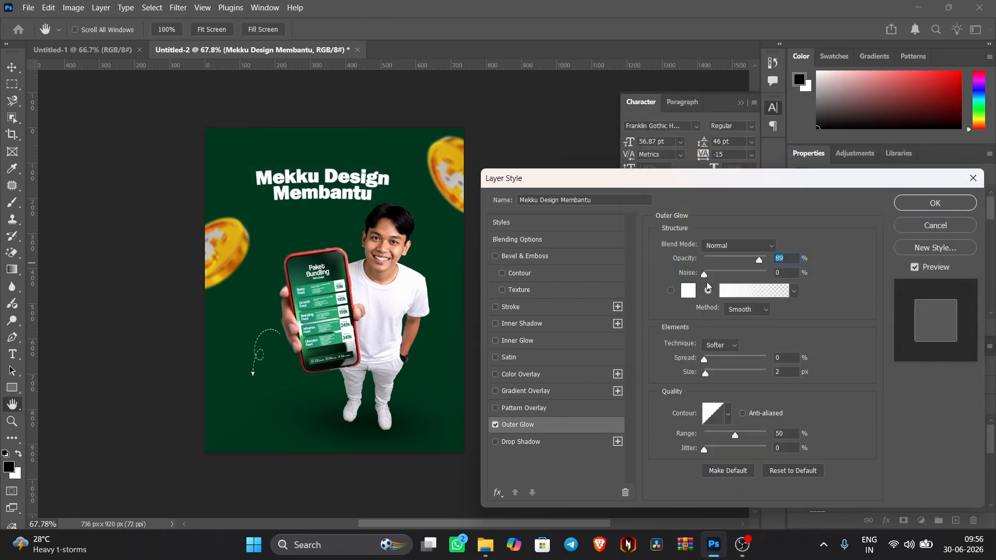
{"action": "left_click_drag", "start_coordinate": [706, 363], "coordinate": [717, 367]}
- Set the title's outer glow to Screen blend mode with 55% opacity
{"action": "left_click_drag", "start_coordinate": [366, 199], "coordinate": [352, 188]}
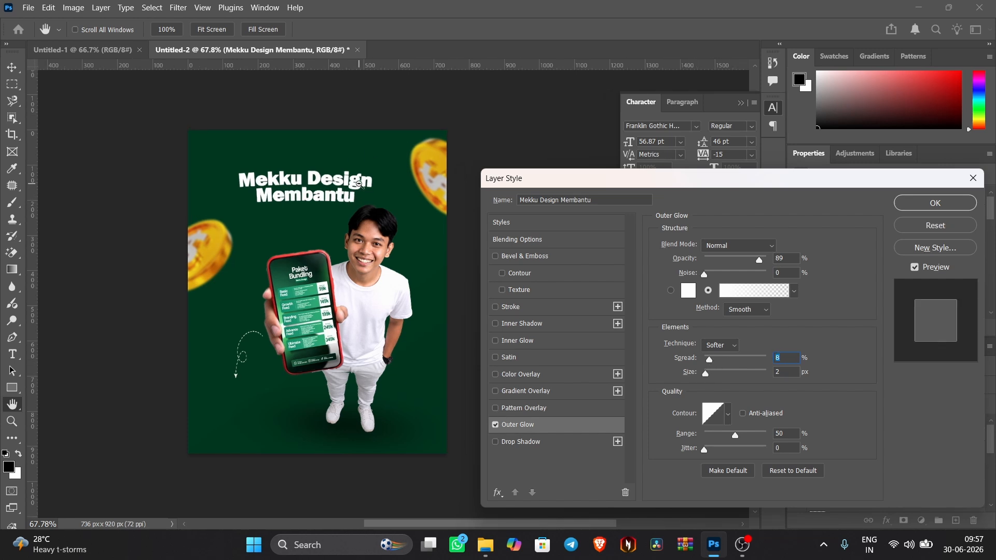
{"action": "scroll", "coordinate": [359, 184], "scroll_direction": "up", "scroll_amount": 5}
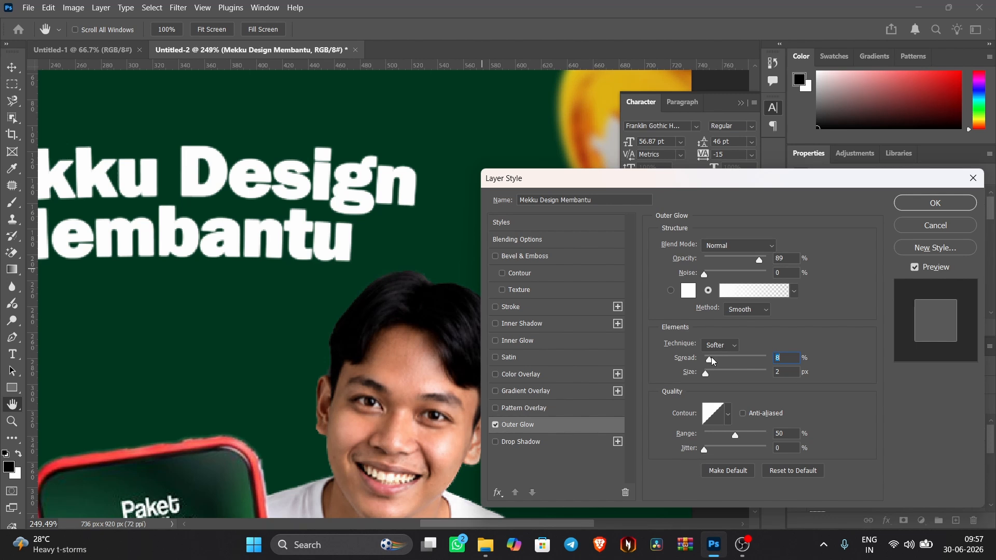
{"action": "left_click_drag", "start_coordinate": [712, 362], "coordinate": [715, 371]}
{"action": "left_click", "coordinate": [739, 259]}
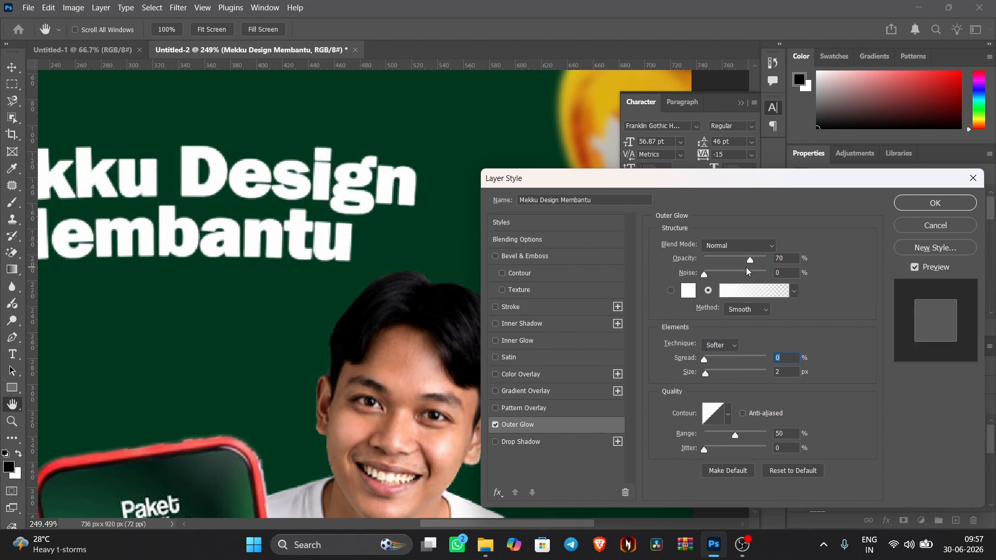
{"action": "left_click", "coordinate": [739, 246]}
{"action": "left_click", "coordinate": [727, 279]}
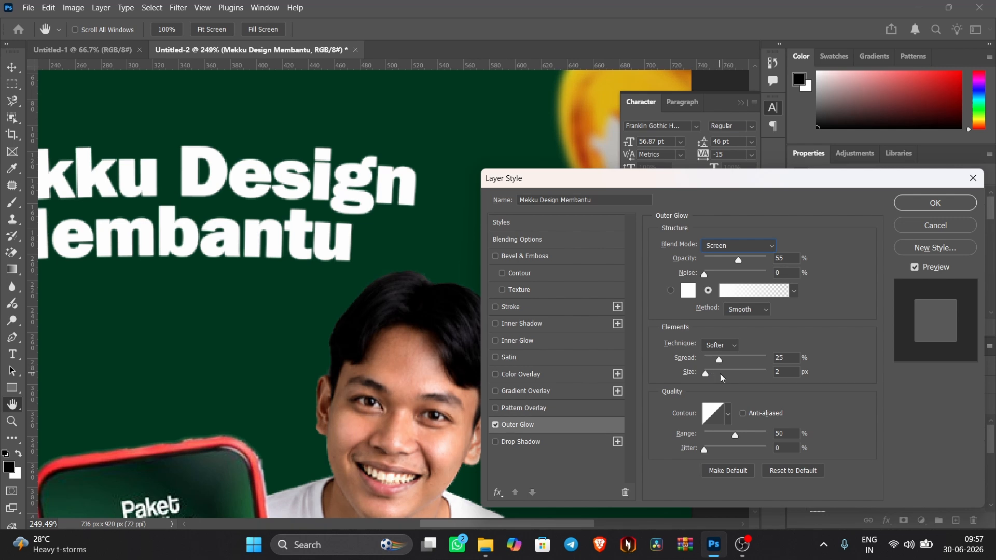
- Set the title's outer glow spread to 0% and its size to 4 px
{"action": "left_click_drag", "start_coordinate": [721, 378], "coordinate": [727, 379]}
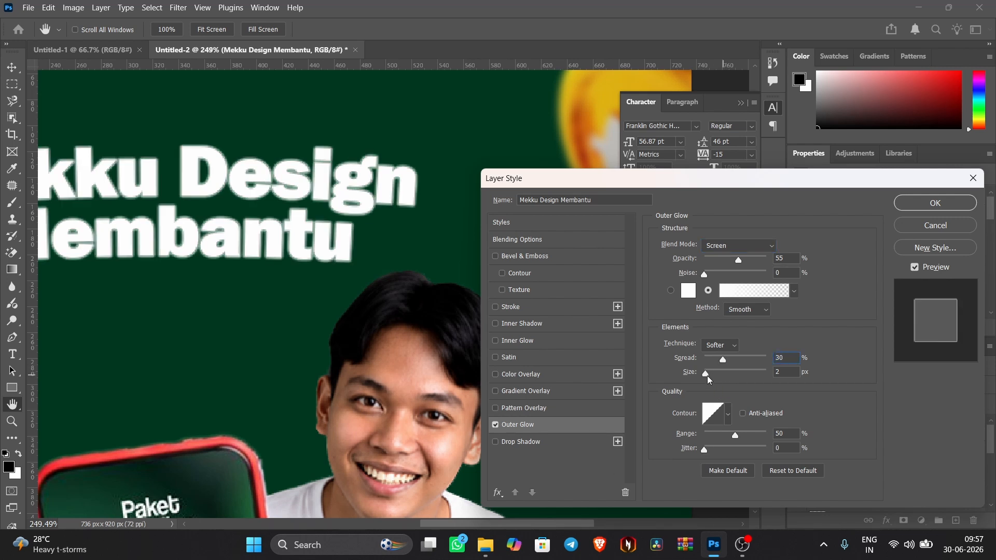
{"action": "mouse_move", "coordinate": [706, 375]}
{"action": "left_mouse_down"}
{"action": "mouse_move", "coordinate": [726, 379]}
{"action": "mouse_move", "coordinate": [683, 366]}
{"action": "mouse_move", "coordinate": [709, 379]}
{"action": "left_mouse_up"}
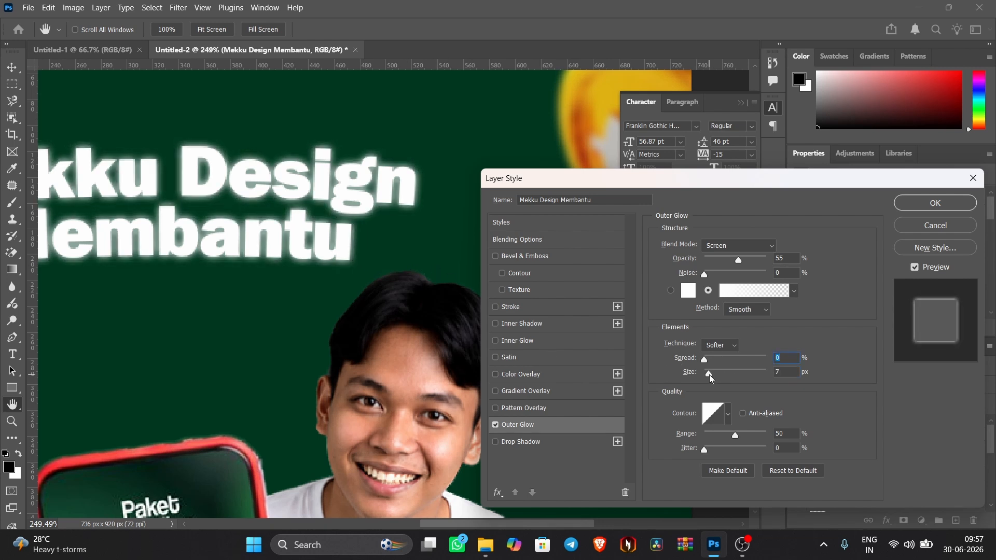
{"action": "scroll", "coordinate": [264, 275], "scroll_direction": "down", "scroll_amount": 5}
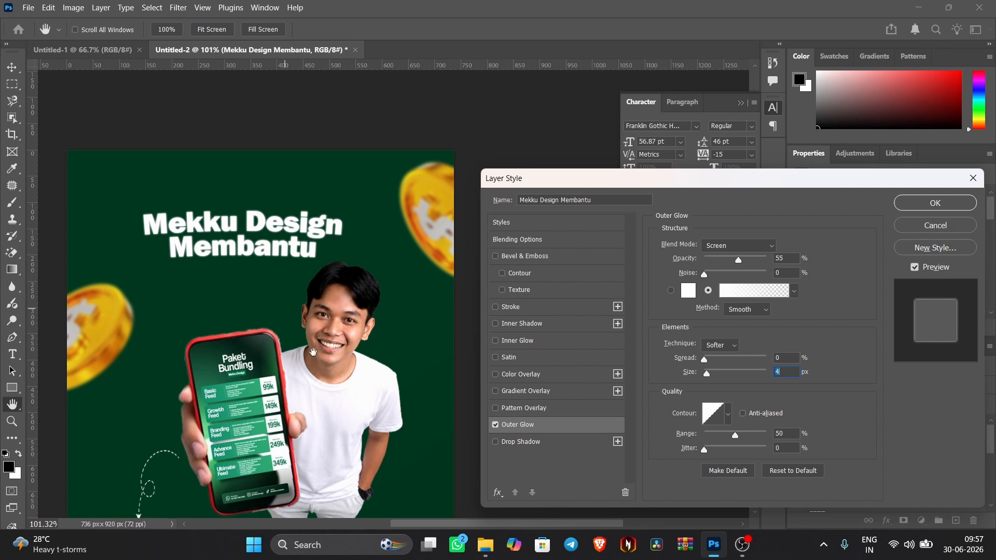
- Set the outer glow's range to 66% and close the title's layer style settings
{"action": "left_click_drag", "start_coordinate": [735, 440], "coordinate": [732, 440]}
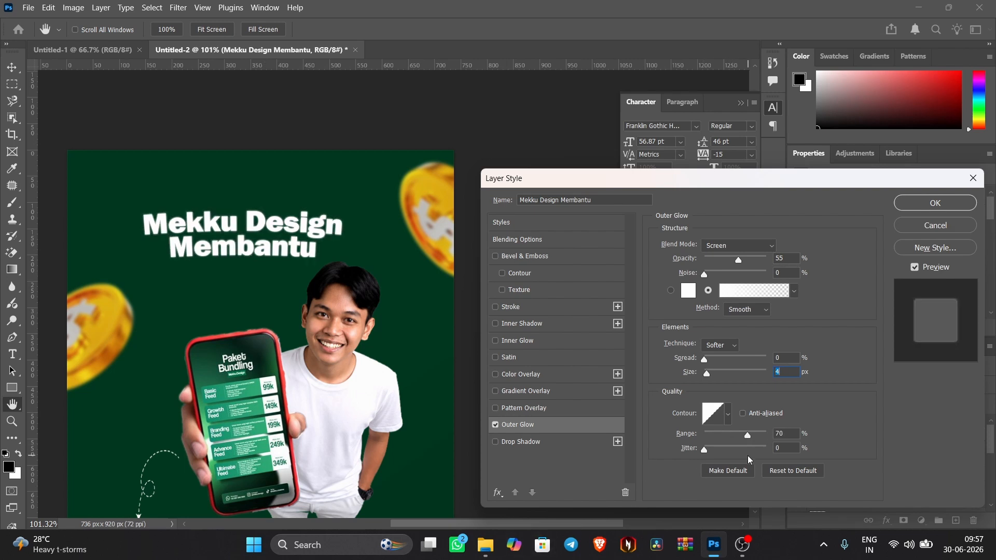
{"action": "scroll", "coordinate": [356, 310], "scroll_direction": "up", "scroll_amount": 5}
{"action": "left_click_drag", "start_coordinate": [334, 186], "coordinate": [352, 243]}
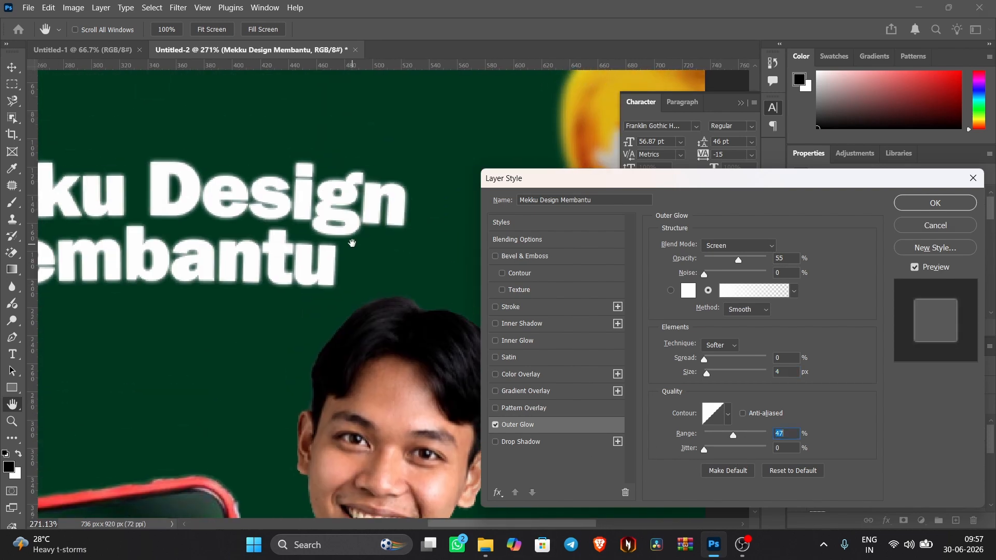
{"action": "left_click_drag", "start_coordinate": [731, 440], "coordinate": [745, 441]}
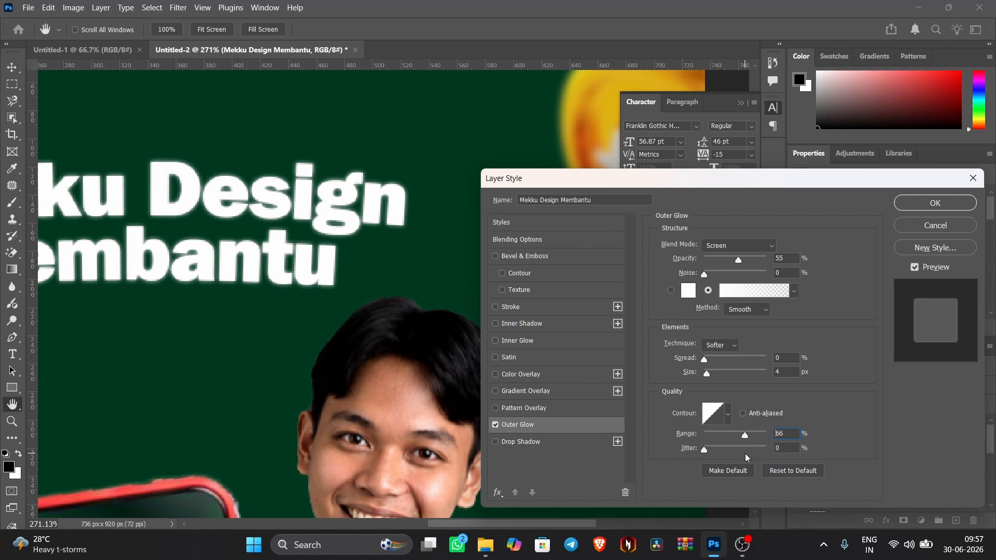
{"action": "left_click", "coordinate": [924, 226]}
- Duplicate the title text and place the copy directly below the original, over the man's head
{"action": "scroll", "coordinate": [351, 275], "scroll_direction": "down", "scroll_amount": 6}
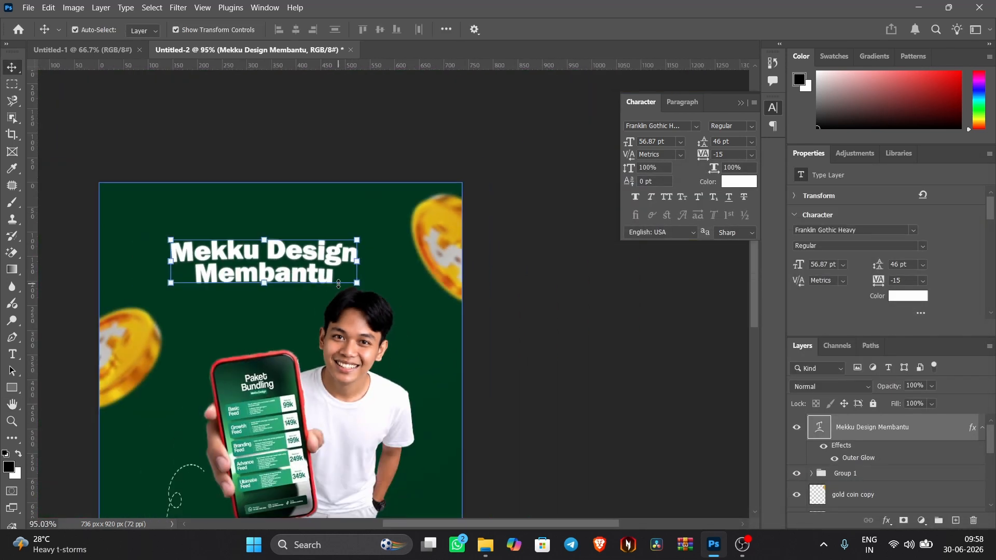
{"action": "scroll", "coordinate": [326, 254], "scroll_direction": "down", "scroll_amount": 1}
{"action": "left_click", "coordinate": [327, 254]}
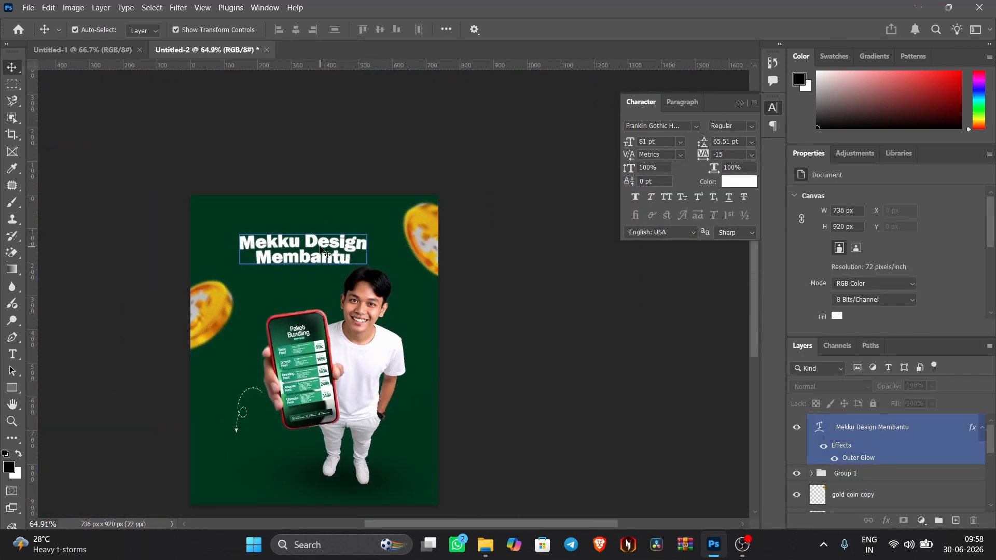
{"action": "left_click_drag", "start_coordinate": [321, 243], "coordinate": [322, 285]}
- Replace the copied title's text with "Kami bantu merapikan feed" and, on a second line, "instagram brand kamu."
{"action": "double_click", "coordinate": [322, 289]}
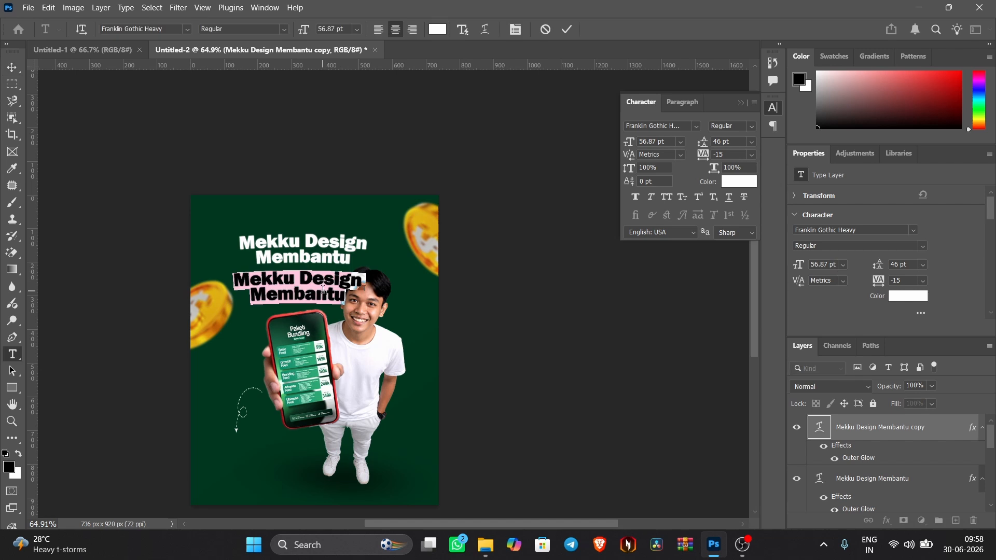
{"action": "type", "text": "Kami"}
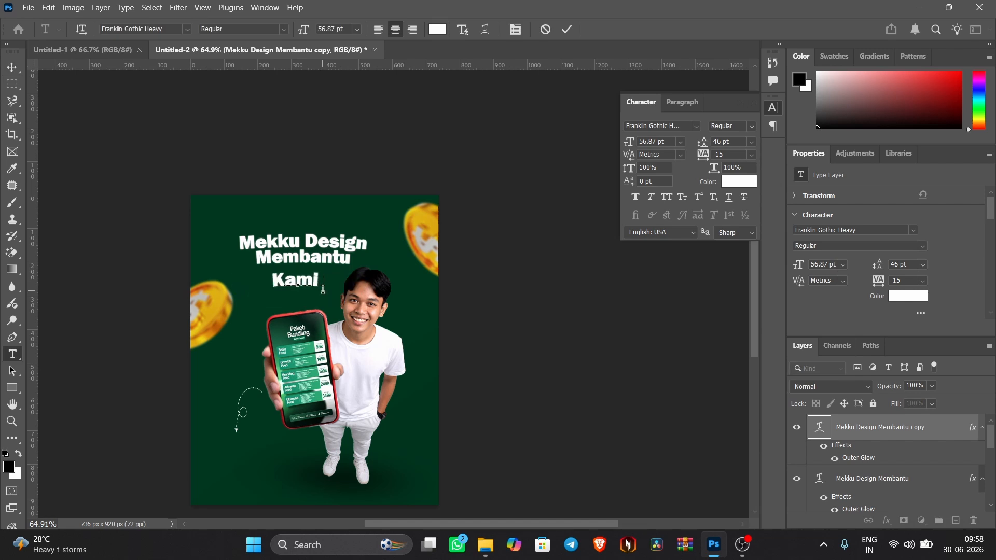
{"action": "type", "text": " bantu"}
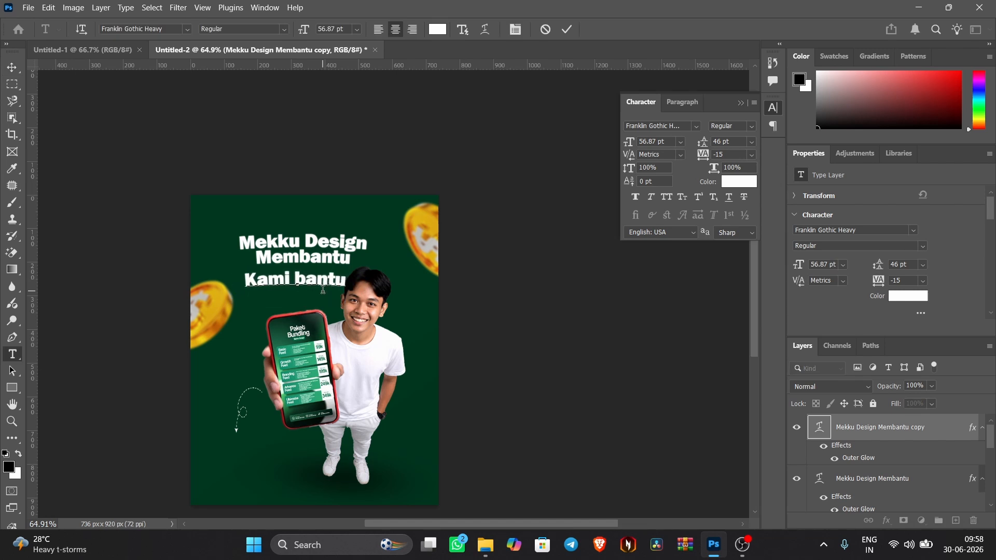
{"action": "type", "text": " merapi"}
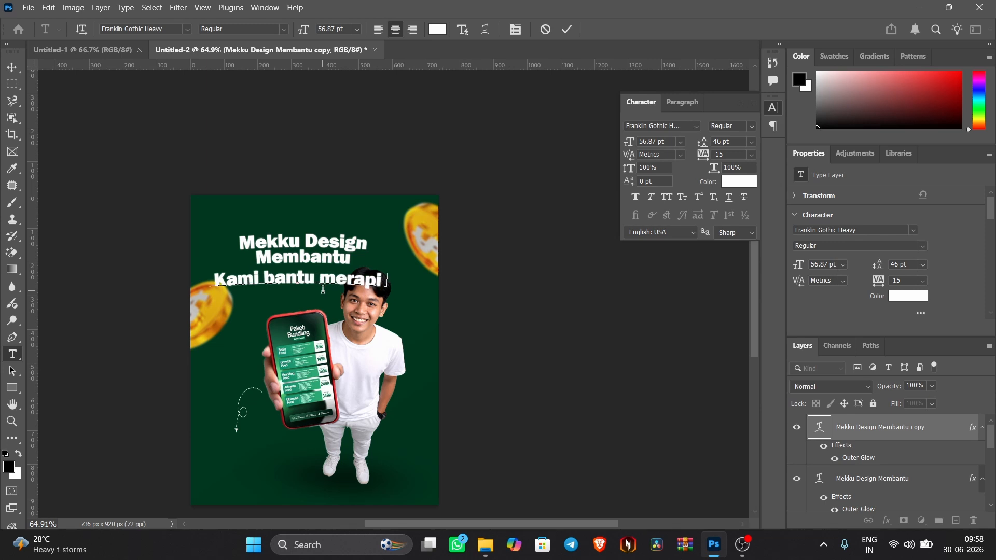
{"action": "type", "text": "kan feed"}
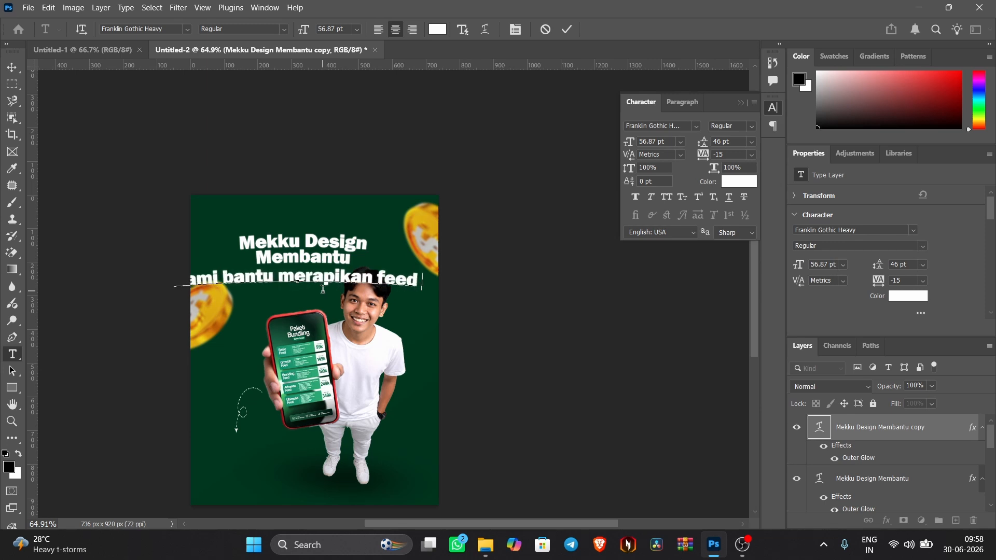
{"action": "key", "text": "Return"}
{"action": "type", "text": "instagram"}
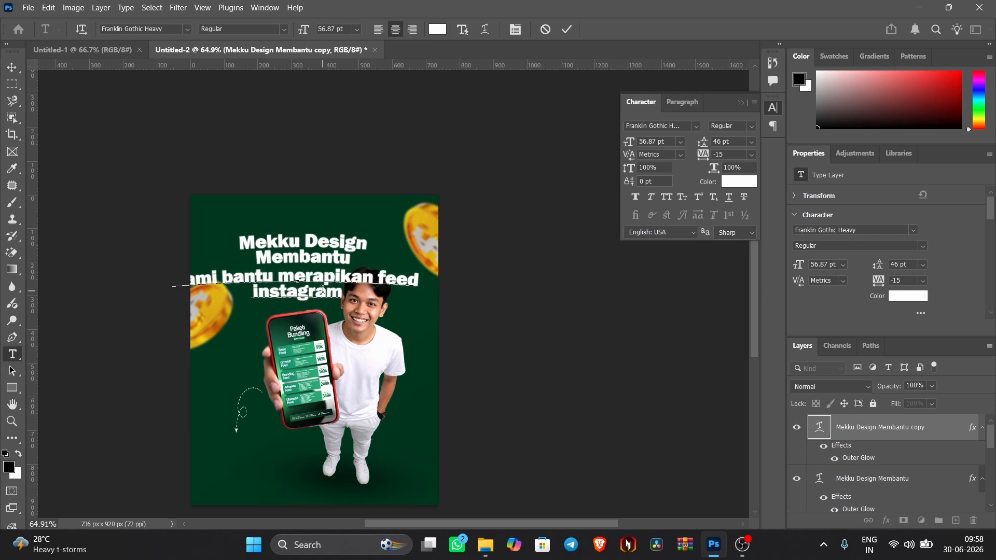
{"action": "type", "text": " brand kamu"}
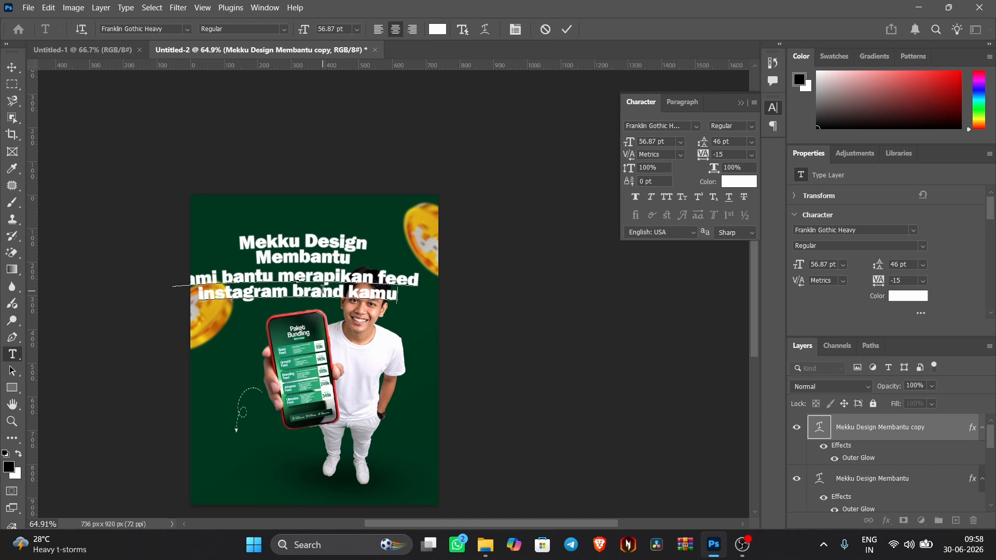
{"action": "type", "text": "."}
- Format the whole subtitle as 30 pt Montserrat Medium and commit the text edit
{"action": "key", "text": "ctrl+a"}
{"action": "left_click_drag", "start_coordinate": [631, 142], "coordinate": [612, 171]}
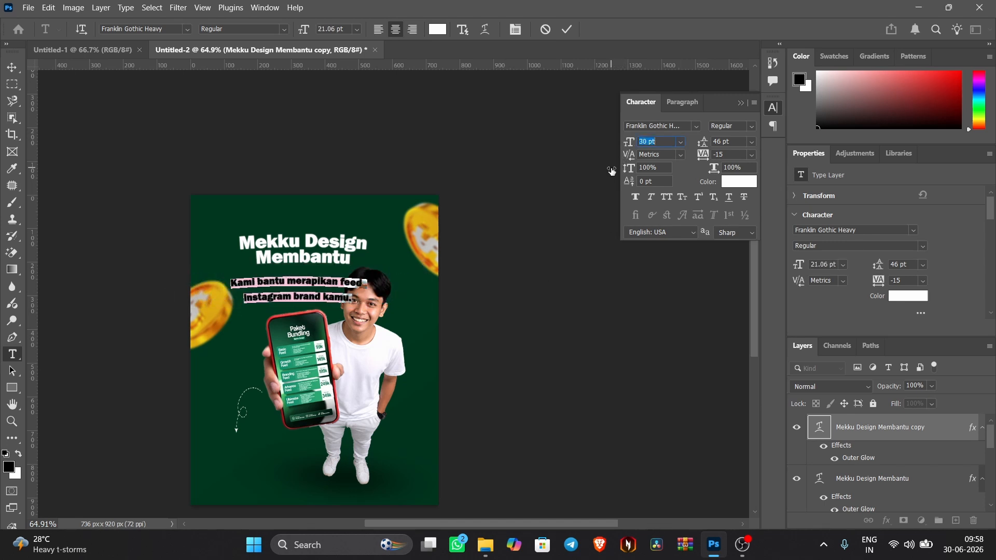
{"action": "left_click", "coordinate": [697, 126]}
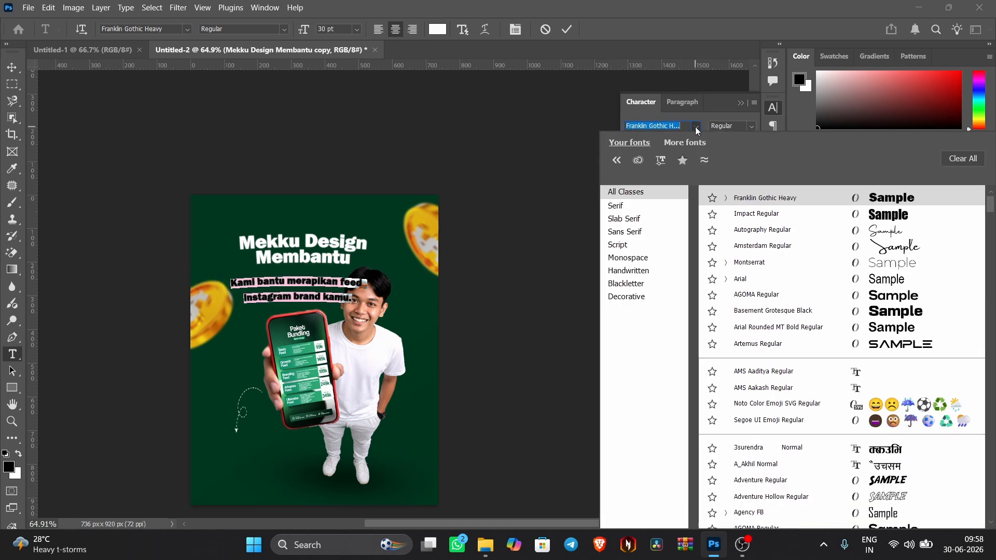
{"action": "left_click", "coordinate": [798, 263]}
{"action": "left_click", "coordinate": [750, 126]}
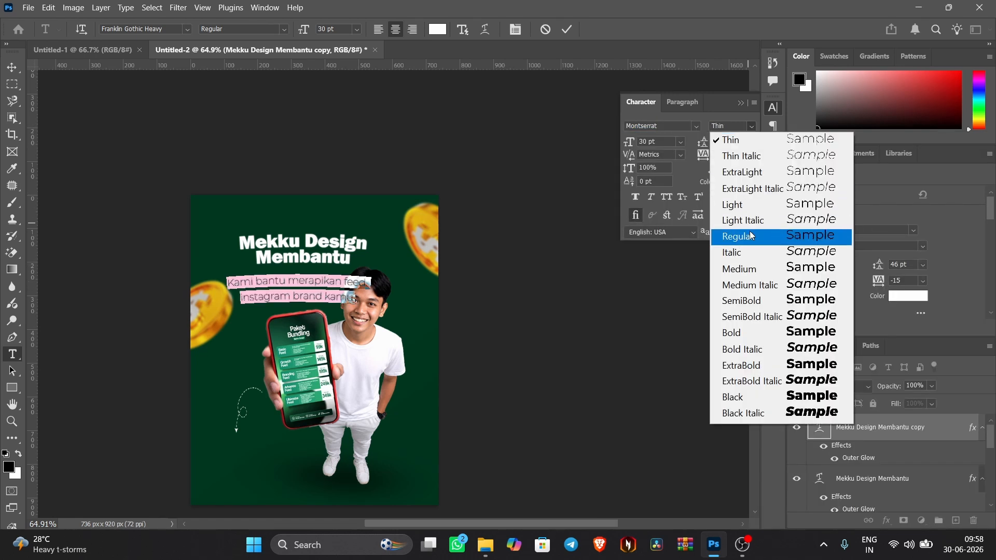
{"action": "left_click", "coordinate": [751, 272]}
{"action": "left_click", "coordinate": [567, 29]}
{"action": "key", "text": "v"}
- Tighten the subtitle's leading to 28 pt
{"action": "scroll", "coordinate": [347, 282], "scroll_direction": "up", "scroll_amount": 5}
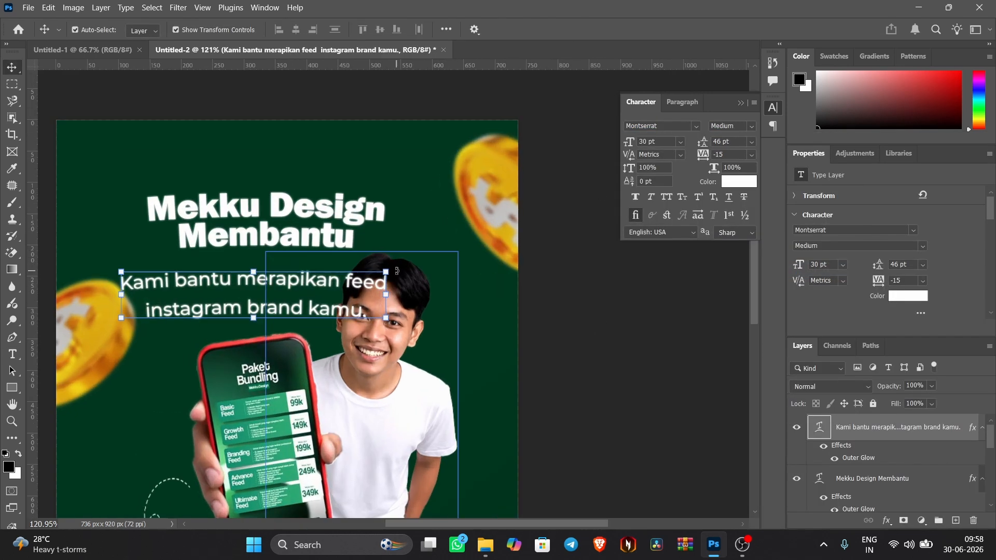
{"action": "double_click", "coordinate": [274, 280]}
{"action": "left_click_drag", "start_coordinate": [704, 142], "coordinate": [693, 162]}
{"action": "key", "text": "ctrl+Return"}
{"action": "key", "text": "v"}
- Scale the subtitle down to about 14.67 pt and position it centred just under the title
{"action": "scroll", "coordinate": [348, 284], "scroll_direction": "up", "scroll_amount": 4}
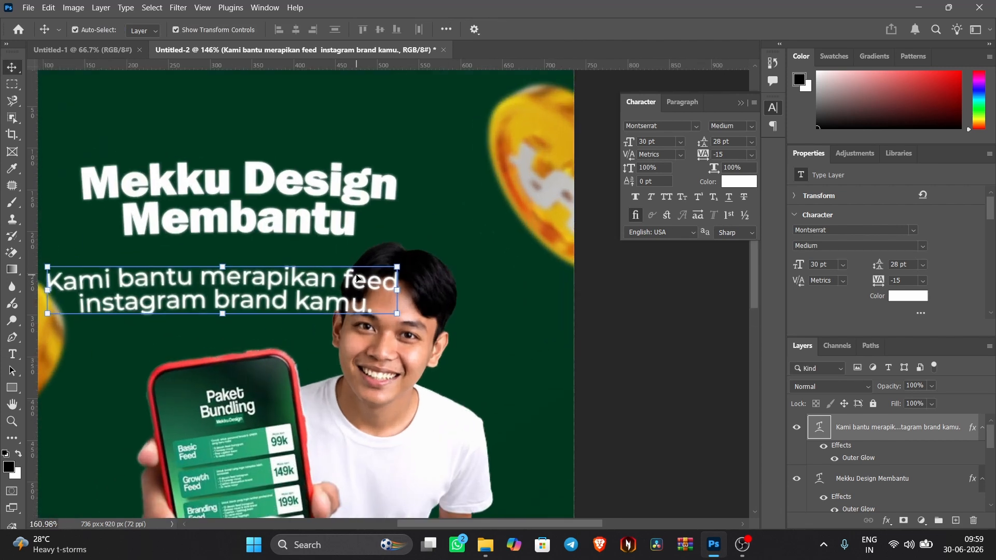
{"action": "key", "text": "ctrl+t"}
{"action": "left_click_drag", "start_coordinate": [412, 325], "coordinate": [314, 312]}
{"action": "left_click_drag", "start_coordinate": [262, 292], "coordinate": [278, 253]}
{"action": "left_click", "coordinate": [642, 29]}
- Duplicate the subtitle and place the copy below the tip of the dashed arrow
{"action": "scroll", "coordinate": [610, 243], "scroll_direction": "down", "scroll_amount": 5}
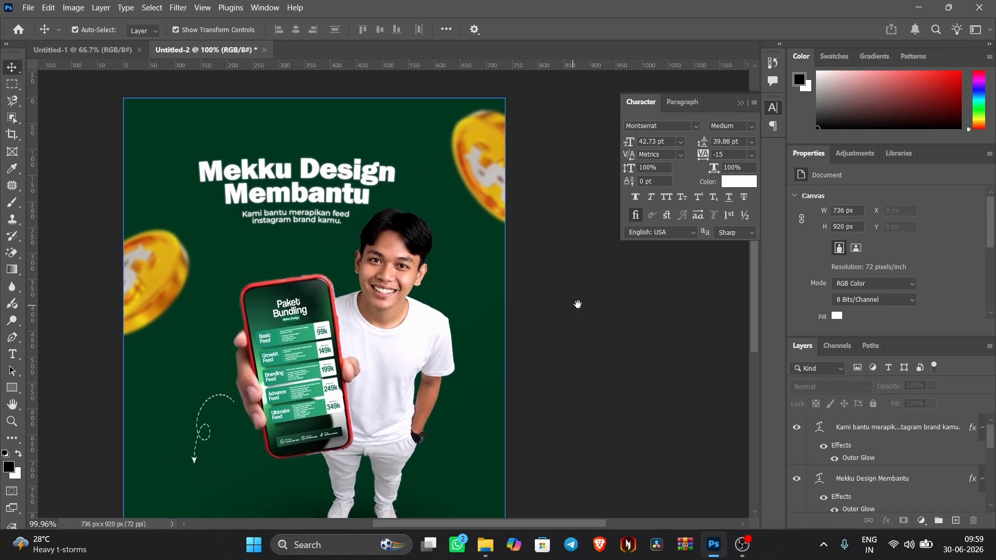
{"action": "scroll", "coordinate": [369, 182], "scroll_direction": "down", "scroll_amount": 1}
{"action": "left_click", "coordinate": [369, 182]}
{"action": "left_click_drag", "start_coordinate": [365, 180], "coordinate": [259, 428]}
- Replace the copied subtitle's text with "Dari konsep visual," and, on a second line, "warna, sampai layout."
{"action": "double_click", "coordinate": [250, 435]}
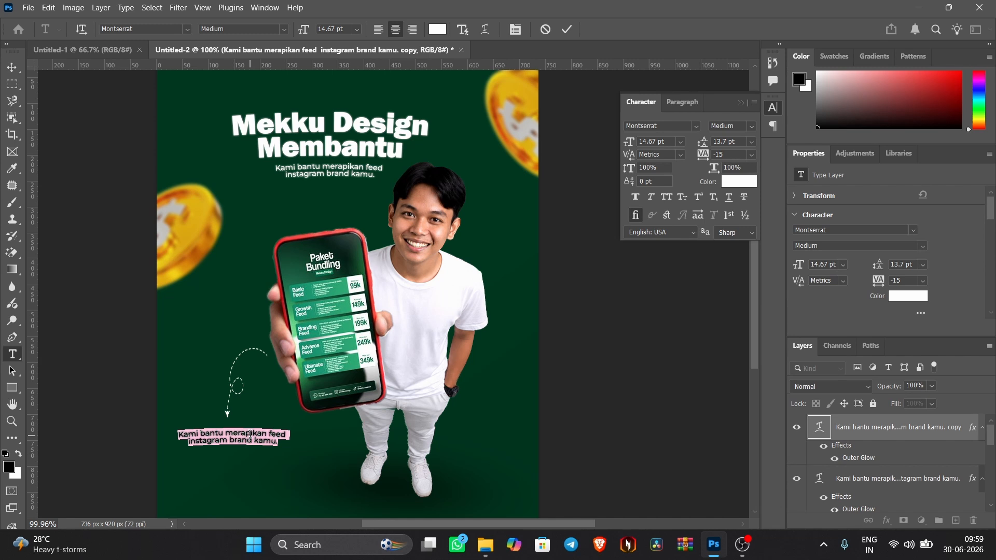
{"action": "type", "text": "Dari konsep visual,"}
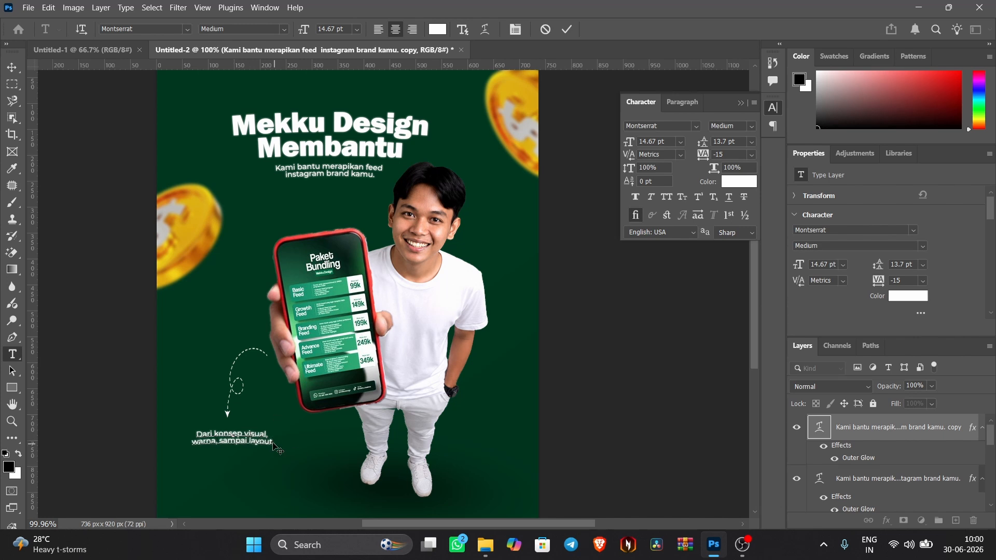
{"action": "left_click", "coordinate": [567, 30]}
{"action": "key", "text": "v"}
- Move the small caption closer beneath the dashed arrow's tip, centred under it, and deselect it
{"action": "scroll", "coordinate": [240, 434], "scroll_direction": "up", "scroll_amount": 4}
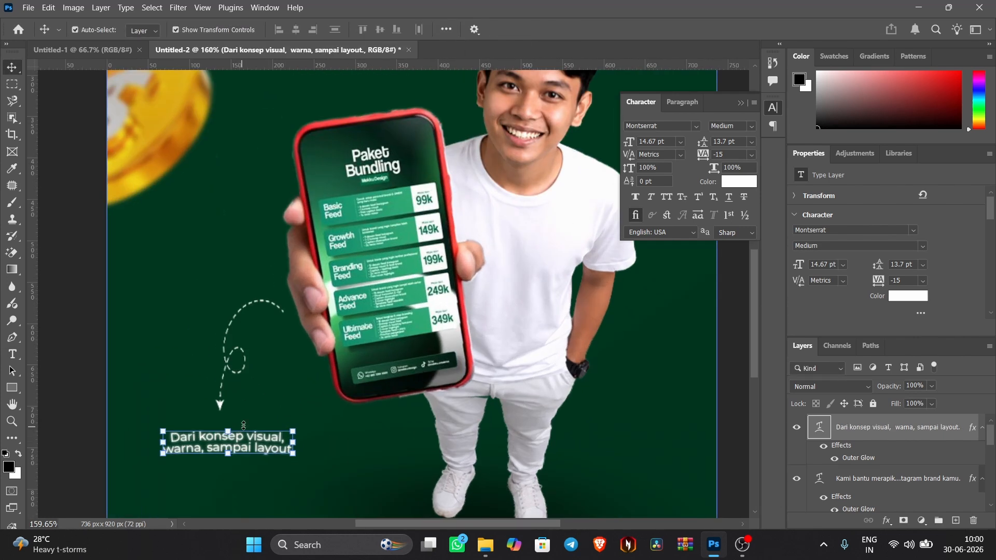
{"action": "left_click_drag", "start_coordinate": [246, 434], "coordinate": [264, 420]}
{"action": "left_click_drag", "start_coordinate": [268, 421], "coordinate": [265, 409]}
{"action": "scroll", "coordinate": [266, 409], "scroll_direction": "down", "scroll_amount": 5}
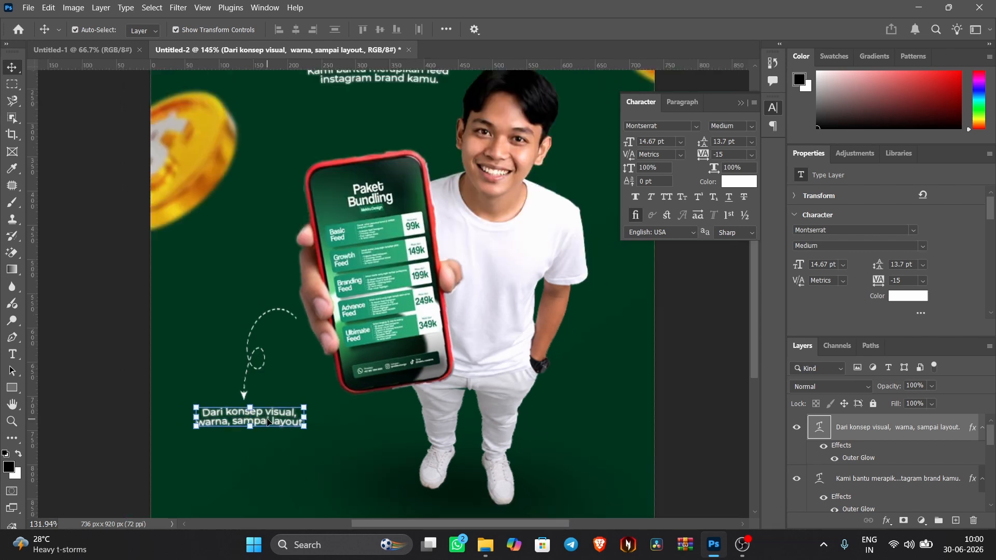
{"action": "left_click", "coordinate": [337, 404]}
{"action": "scroll", "coordinate": [402, 315], "scroll_direction": "down", "scroll_amount": 3}
{"action": "left_click_drag", "start_coordinate": [392, 313], "coordinate": [375, 307]}
{"action": "scroll", "coordinate": [383, 275], "scroll_direction": "down", "scroll_amount": 3}
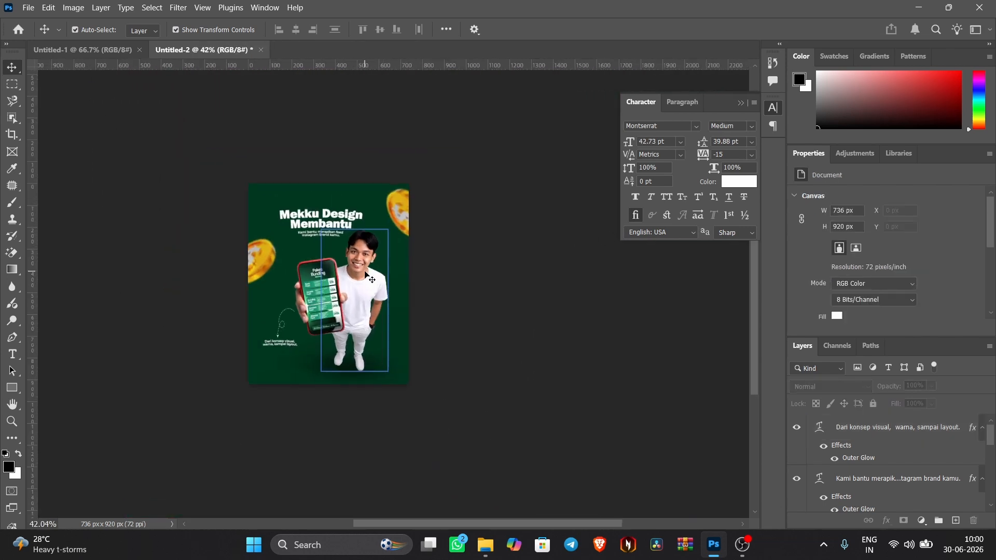